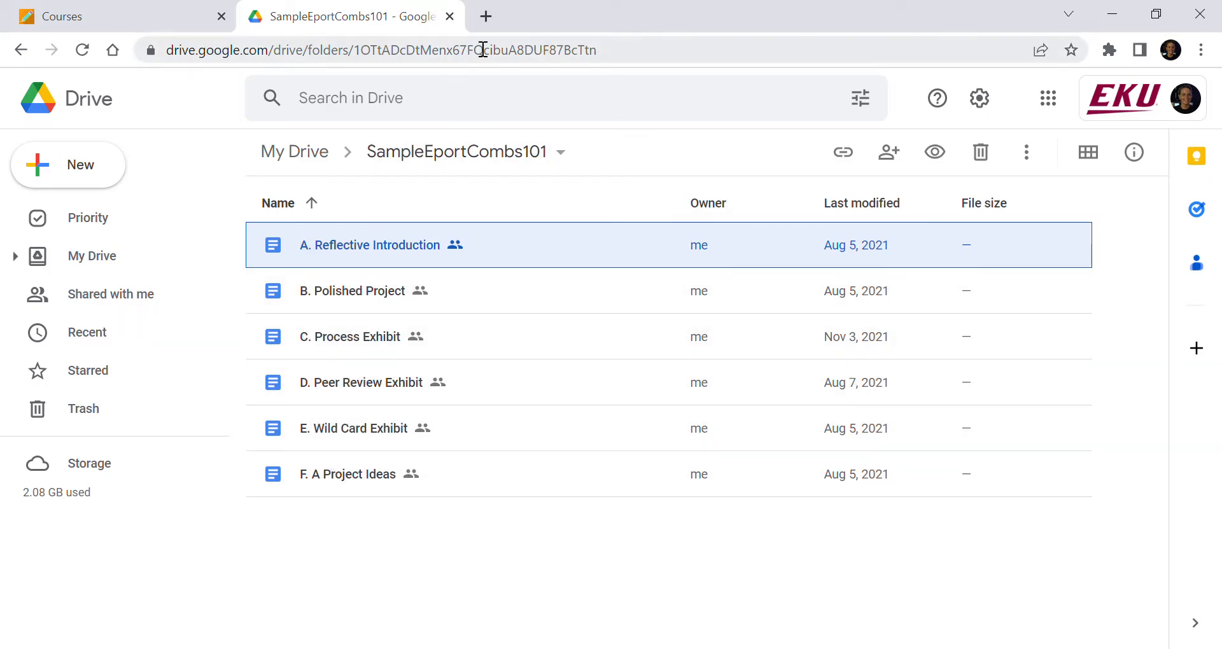
Open a new tab, search the web for adobe express, and open the Adobe Express site
{"action": "left_click", "coordinate": [486, 17]}
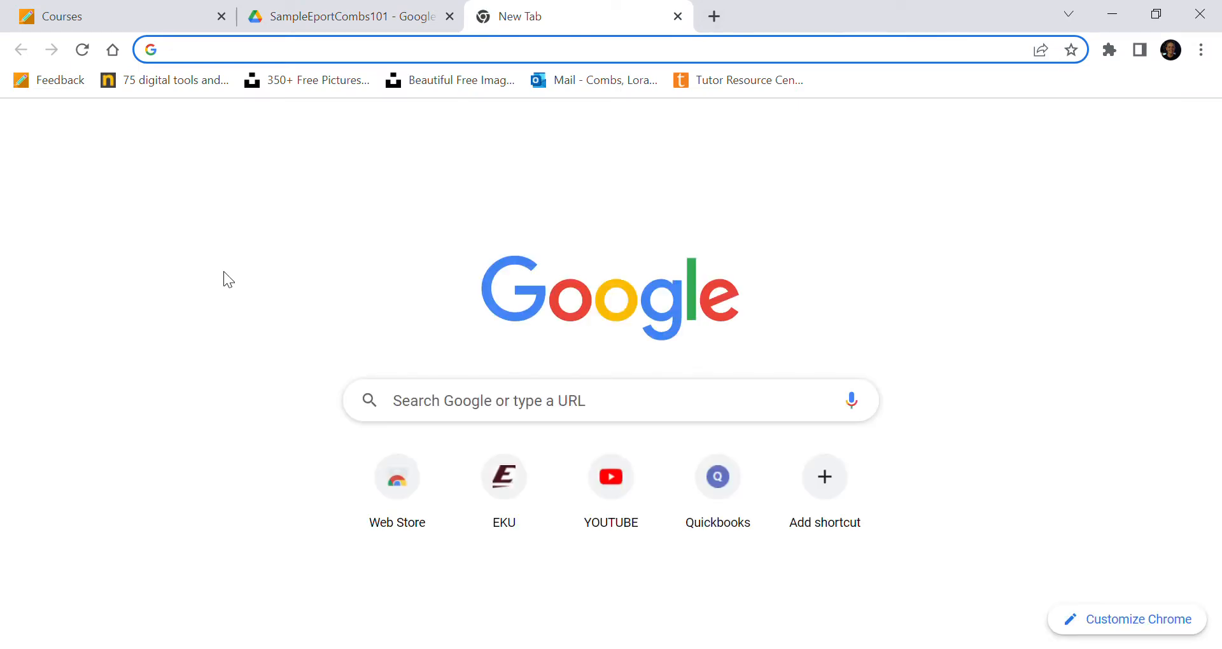
{"action": "type", "text": "adobe express"}
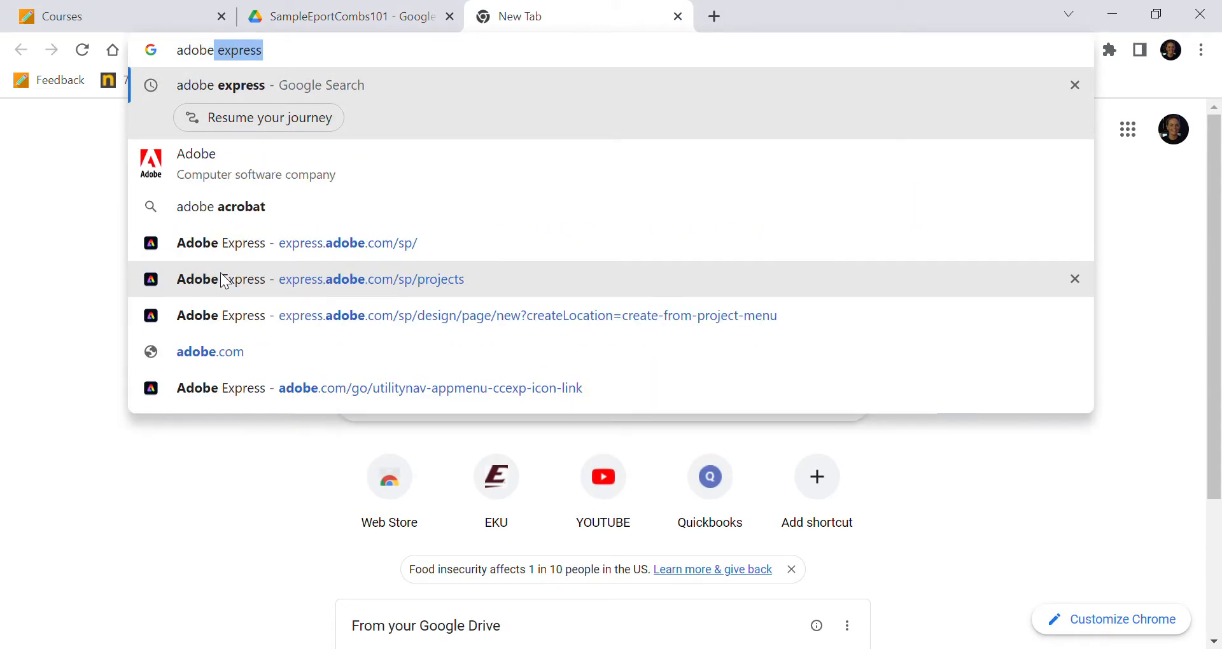
{"action": "key", "text": "Return"}
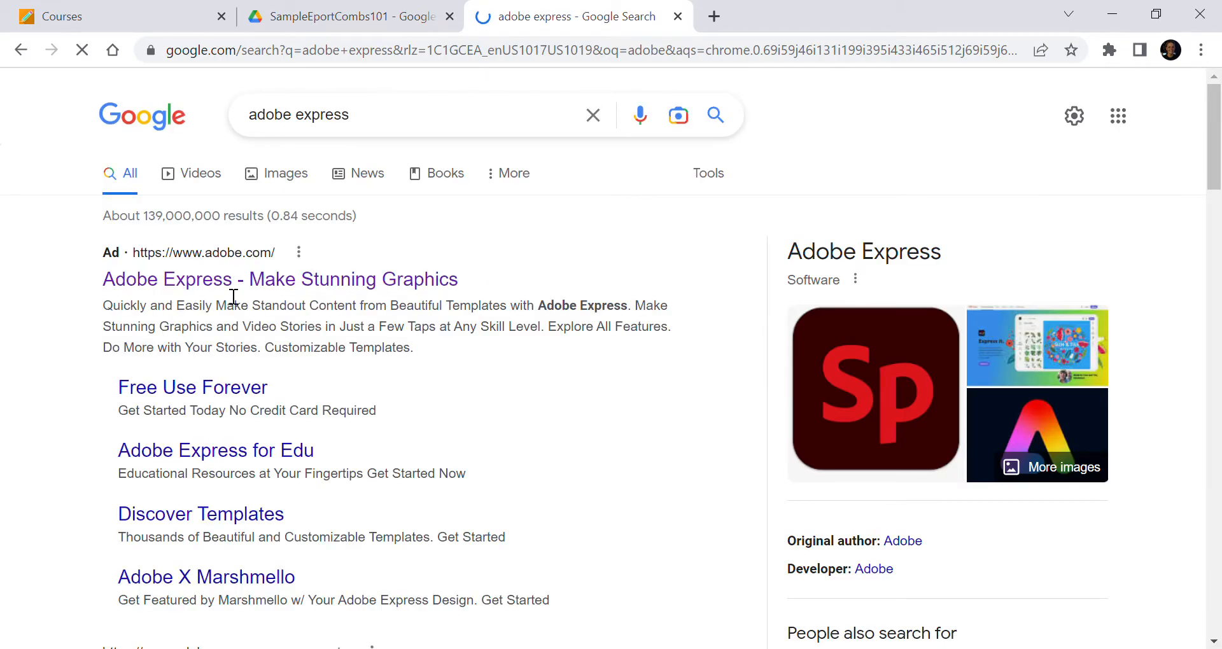
{"action": "left_click", "coordinate": [227, 287]}
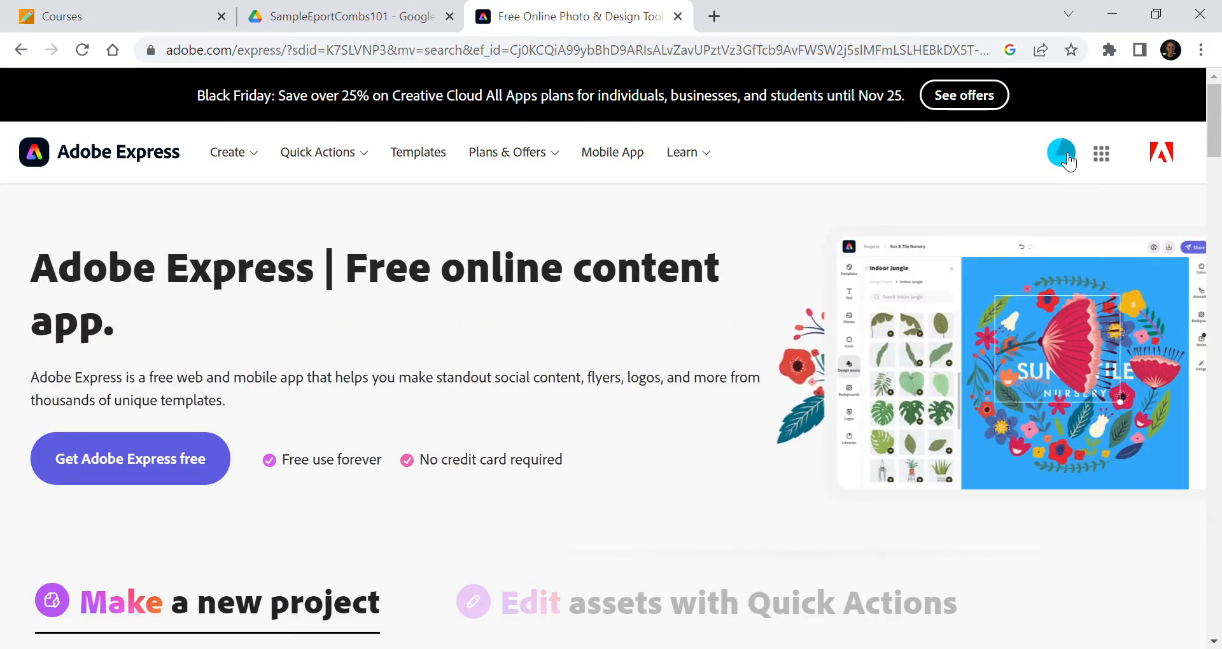
Check the signed-in account and launch the Adobe Express web app from the Adobe apps list
{"action": "left_click", "coordinate": [1067, 157]}
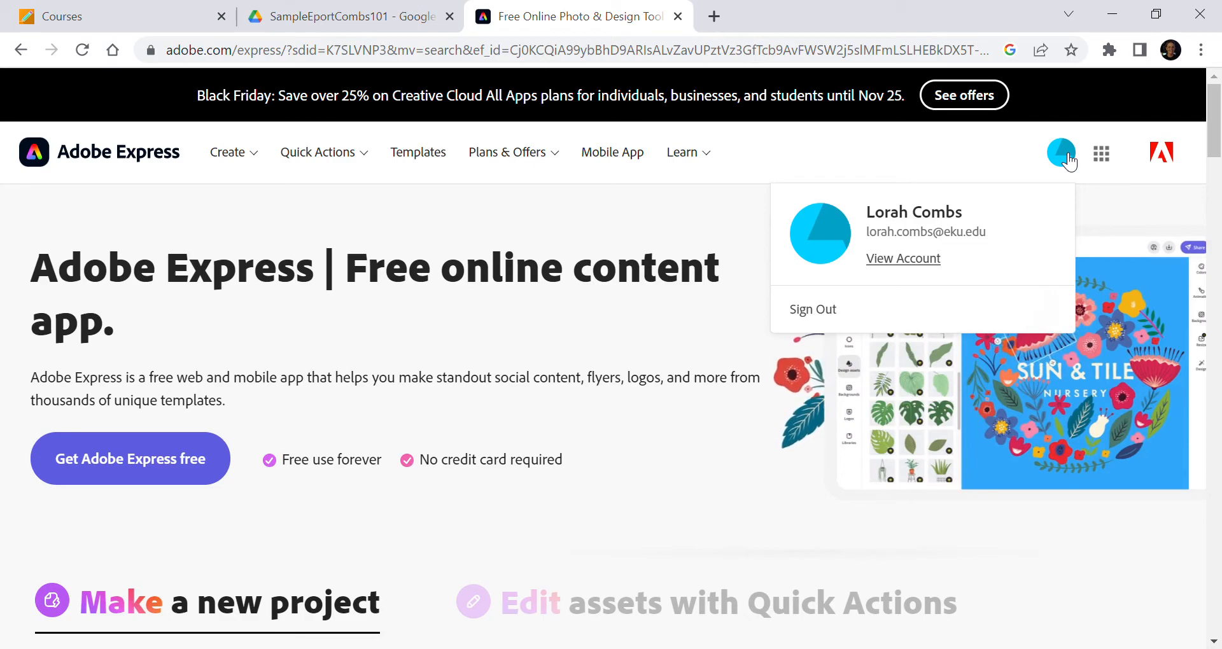
{"action": "left_click", "coordinate": [1066, 156]}
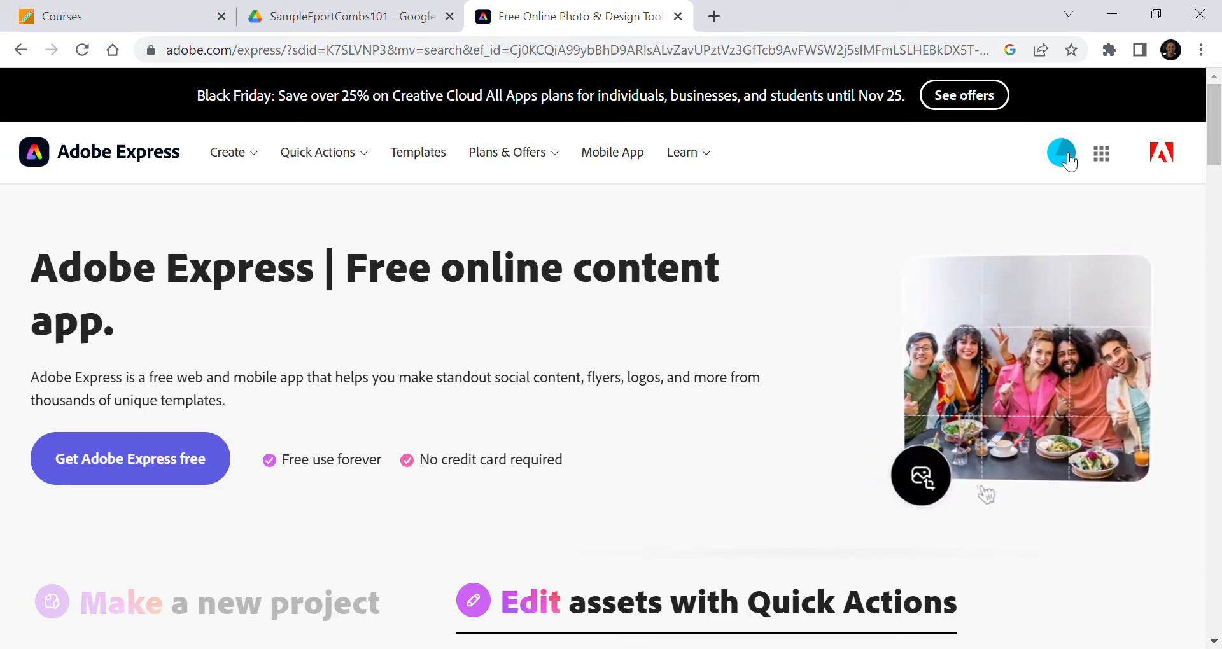
{"action": "left_click", "coordinate": [1101, 157]}
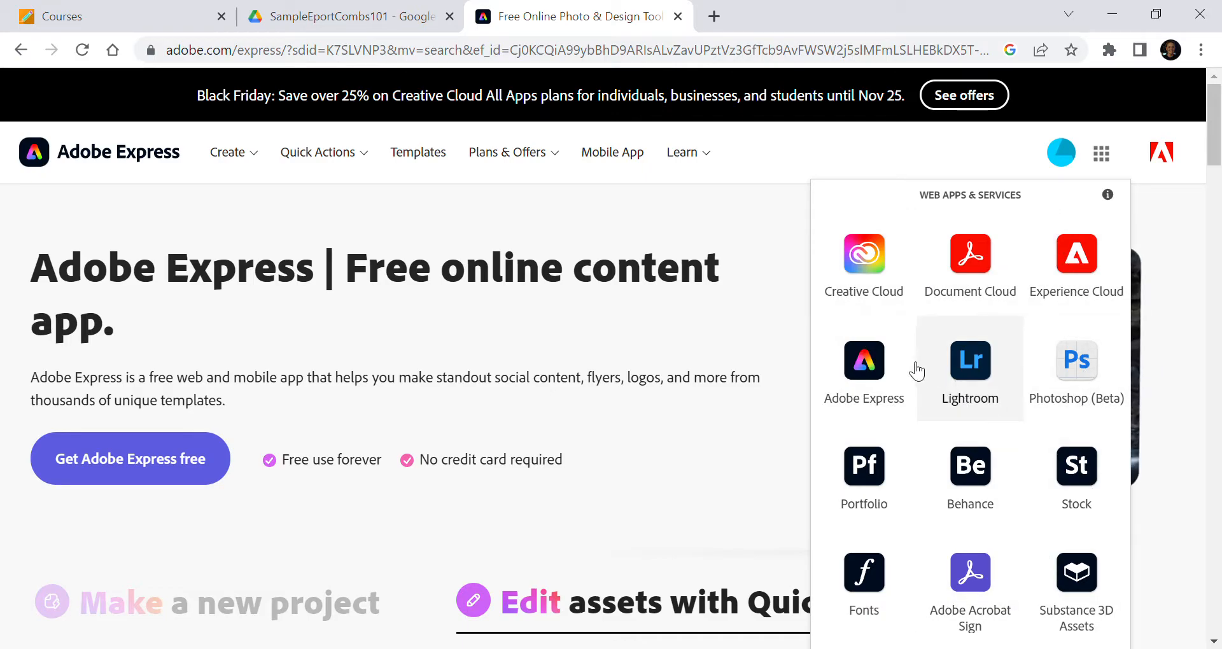
{"action": "left_click", "coordinate": [878, 364]}
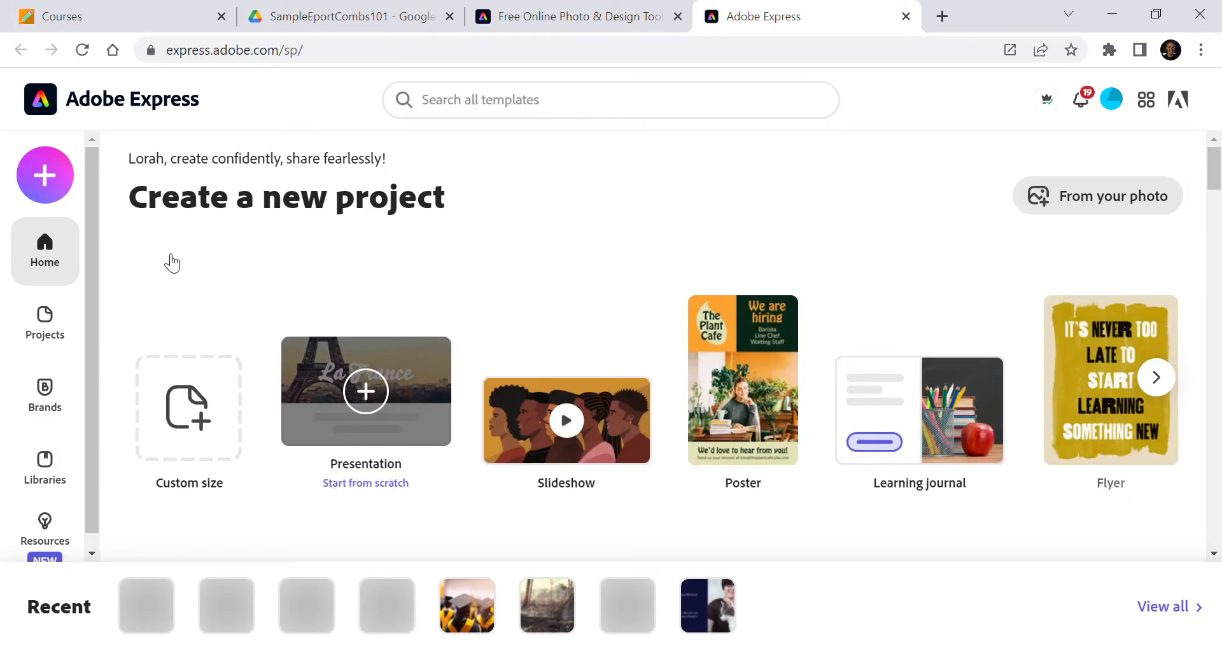
Create a new Web page project from the create-new options
{"action": "left_click", "coordinate": [45, 178]}
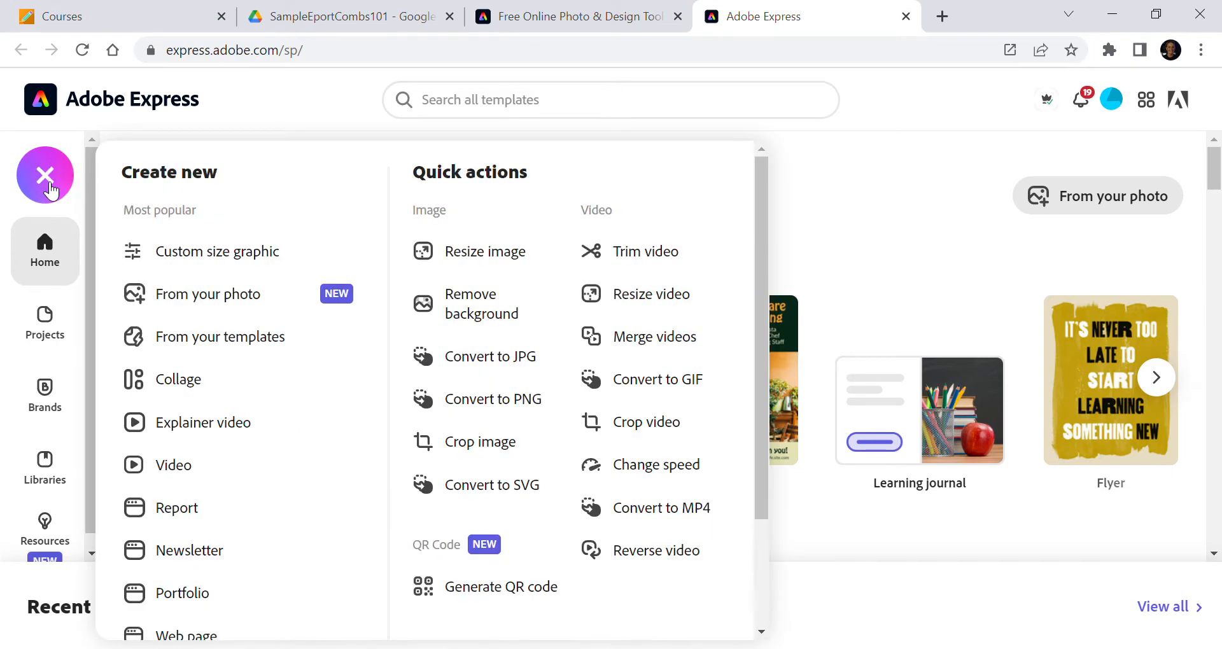
{"action": "scroll", "coordinate": [246, 507], "scroll_direction": "down", "scroll_amount": 2}
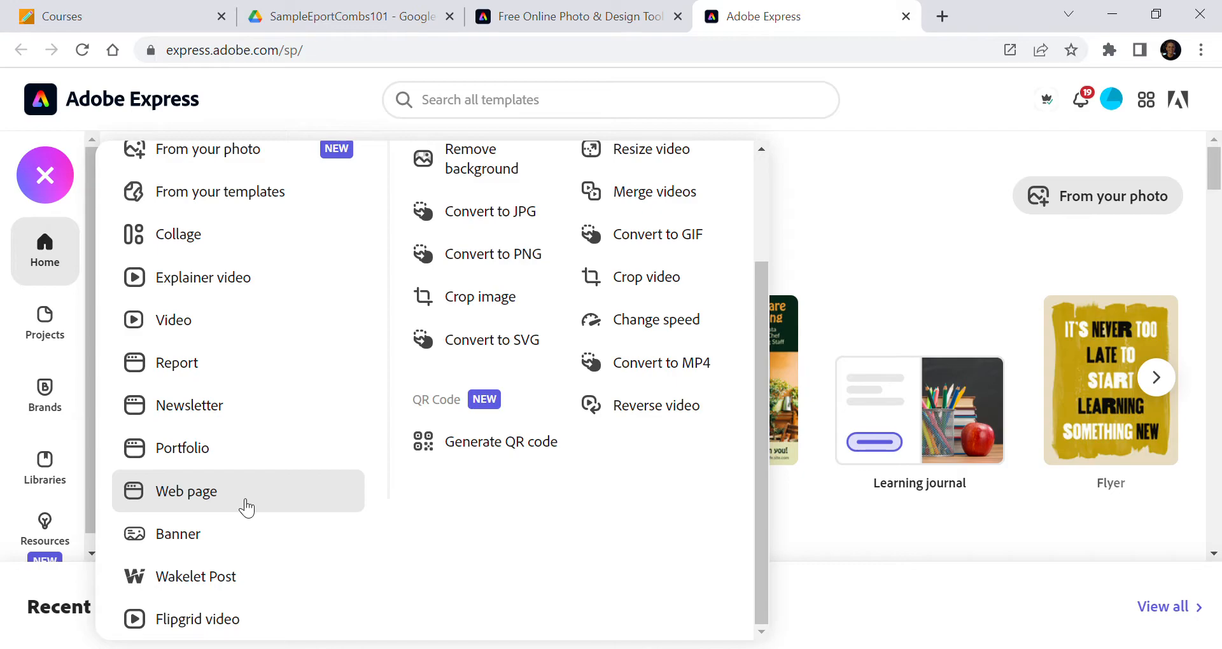
{"action": "left_click", "coordinate": [172, 492]}
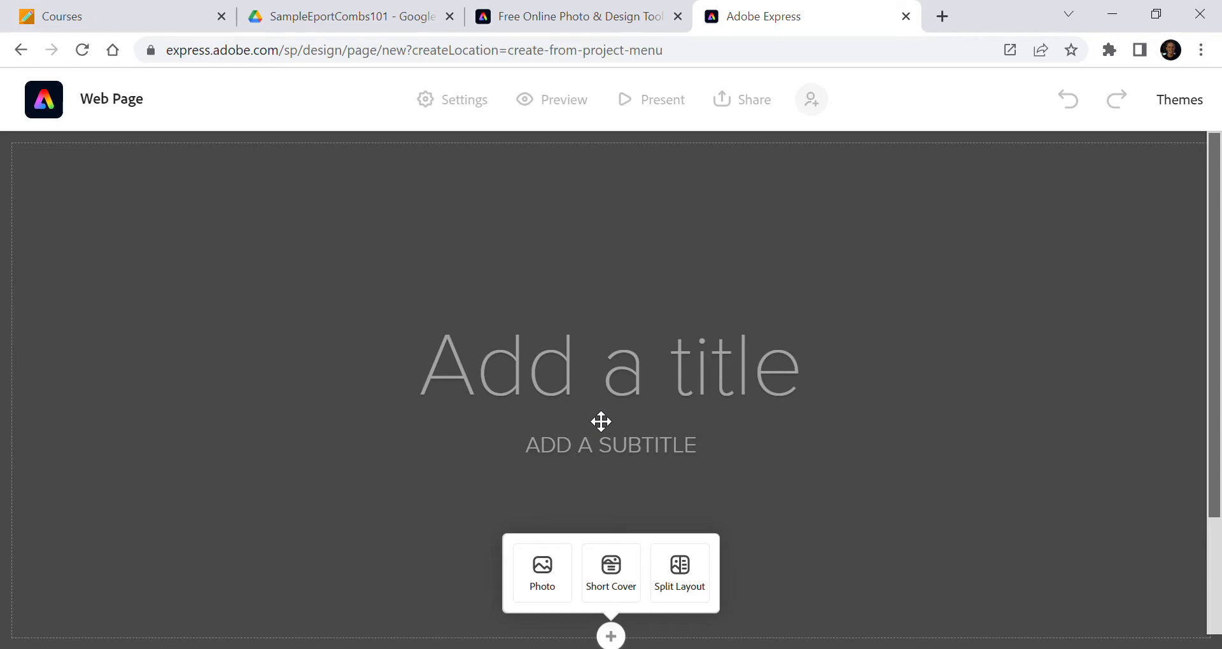
Enter the page title as the student's name followed by ePortfolio
{"action": "left_click", "coordinate": [601, 377]}
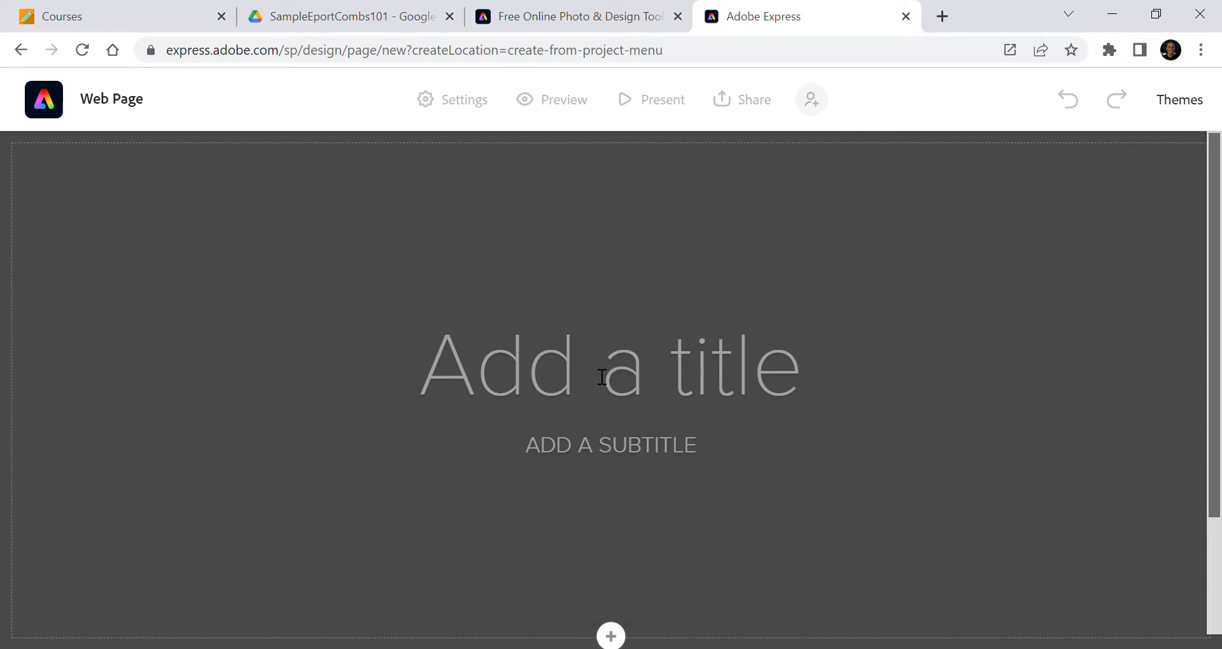
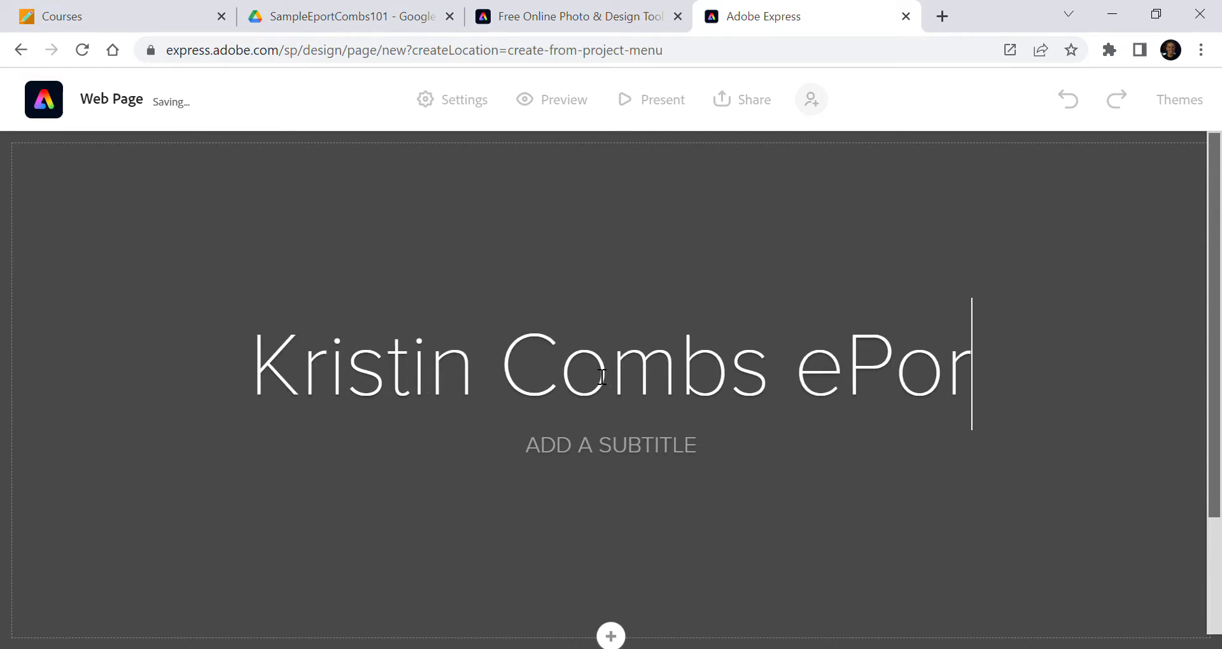
{"action": "type", "text": "tfolio"}
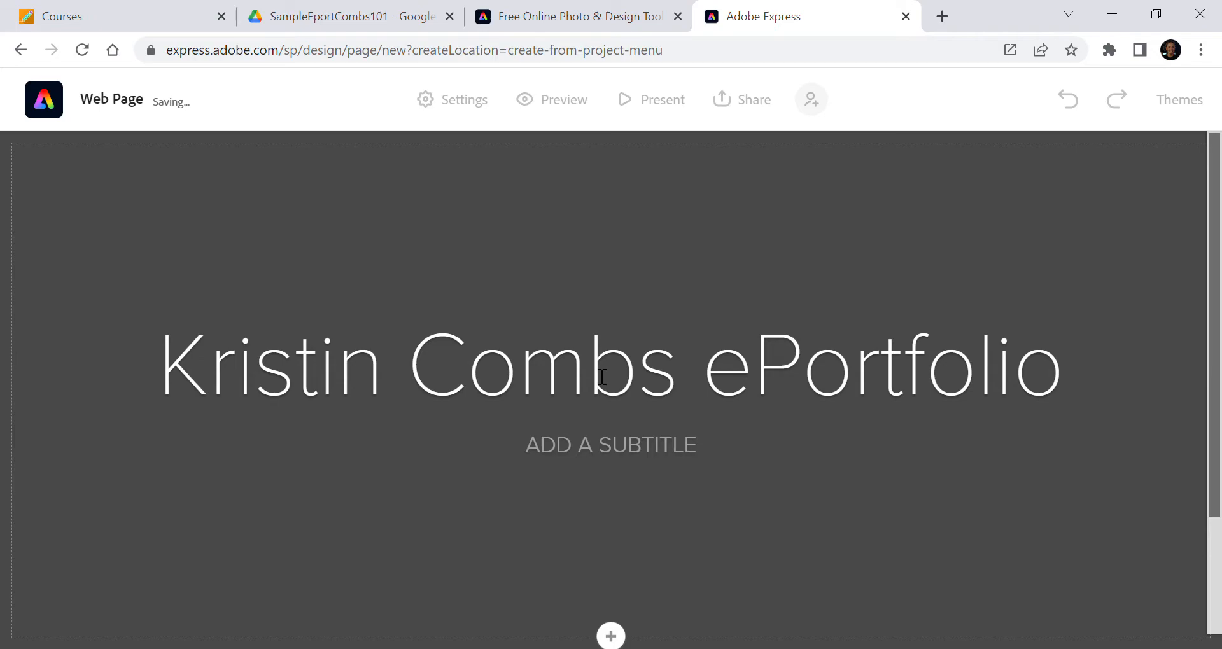
Set the page subtitle to FALL 2022
{"action": "left_click", "coordinate": [611, 448]}
{"action": "type", "text": "FAL"}
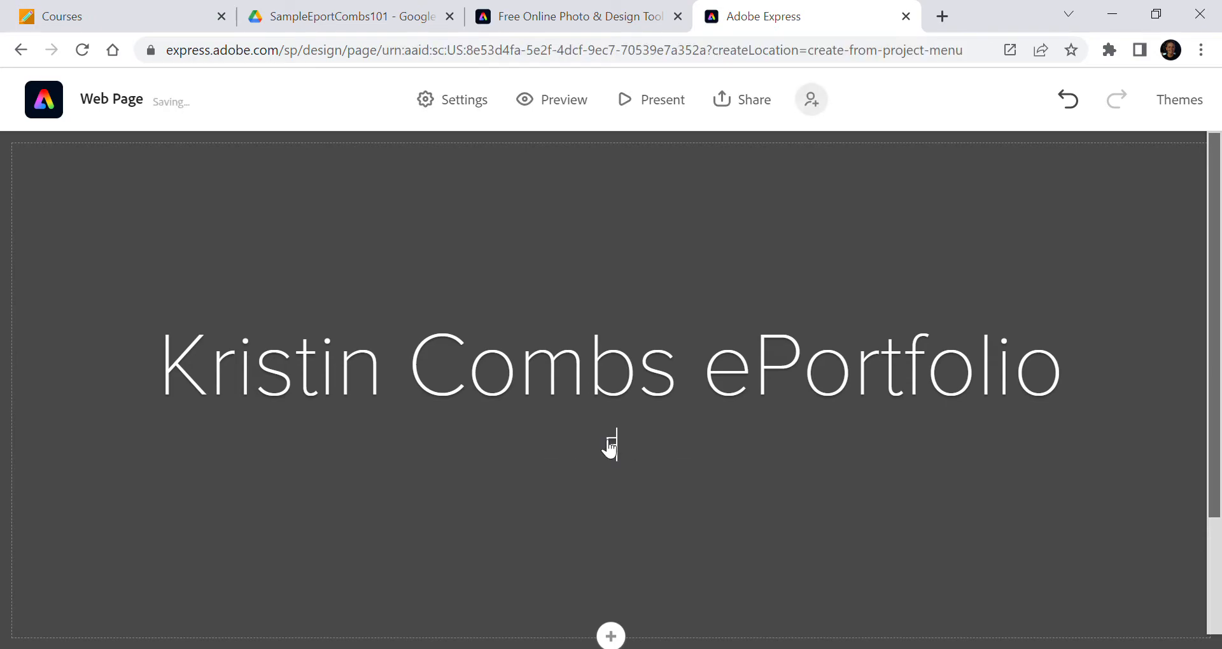
{"action": "type", "text": "L 2022"}
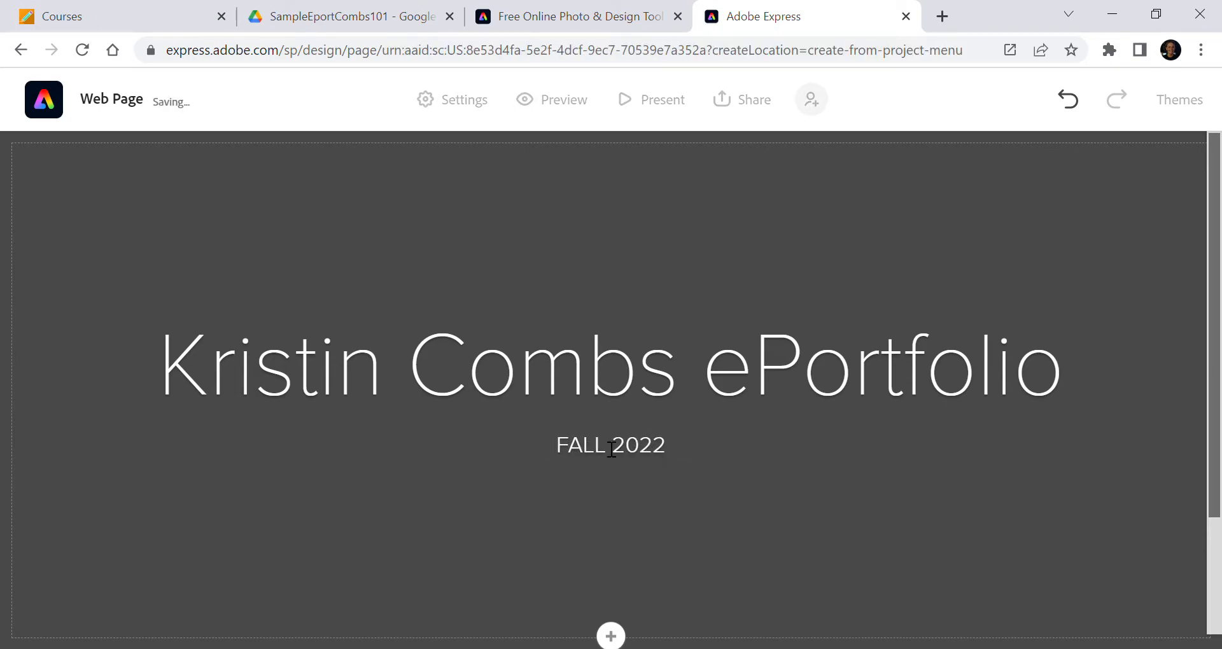
Add a Split layout section below the title block
{"action": "scroll", "coordinate": [611, 449], "scroll_direction": "down", "scroll_amount": 1}
{"action": "scroll", "coordinate": [612, 449], "scroll_direction": "down", "scroll_amount": 2}
{"action": "mouse_move", "coordinate": [608, 449]}
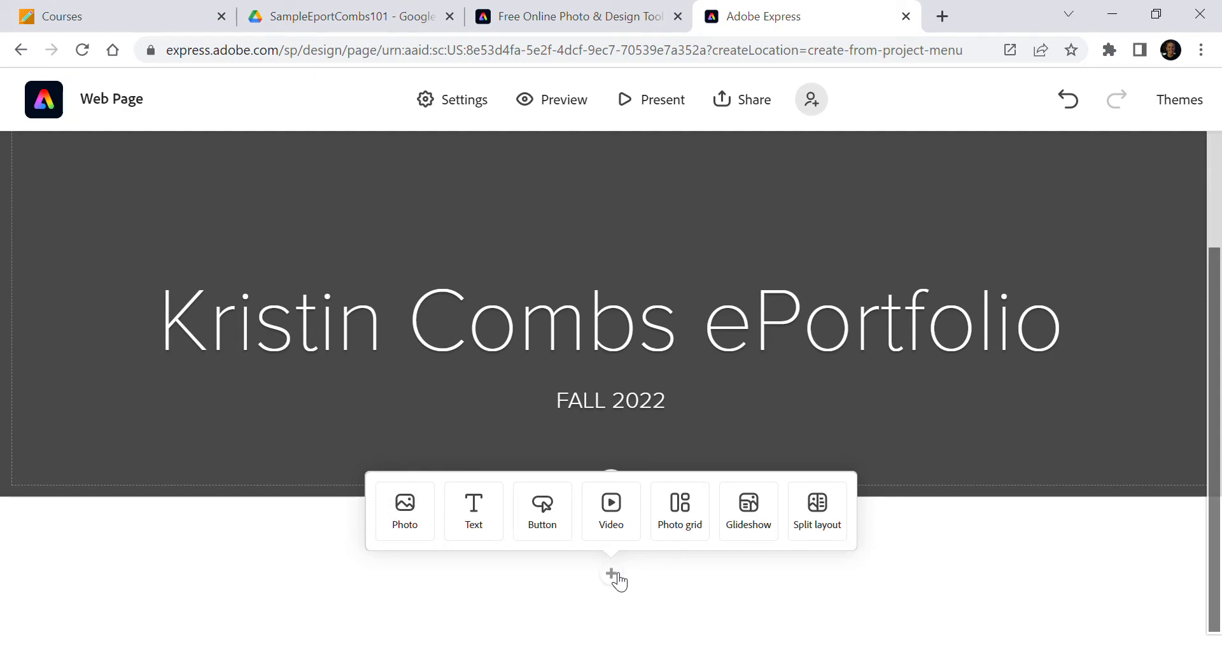
{"action": "left_click", "coordinate": [818, 516]}
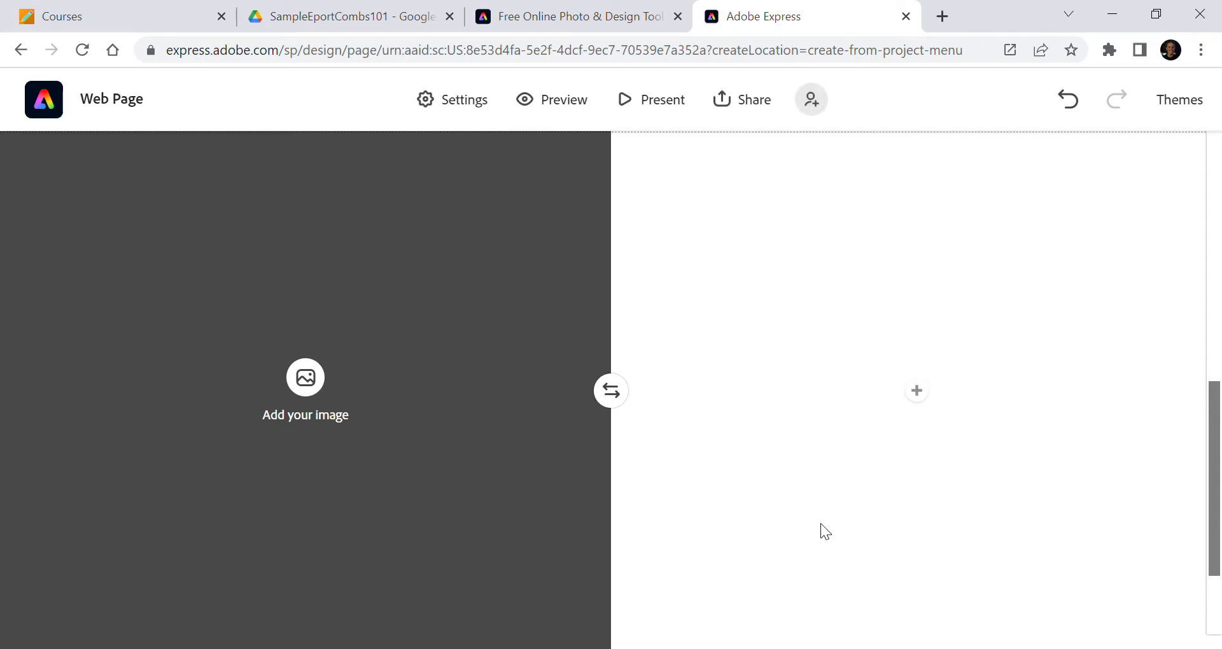
Fill the split layout's image half with an Adobe Stock photo found by searching portfolio
{"action": "left_click", "coordinate": [309, 381]}
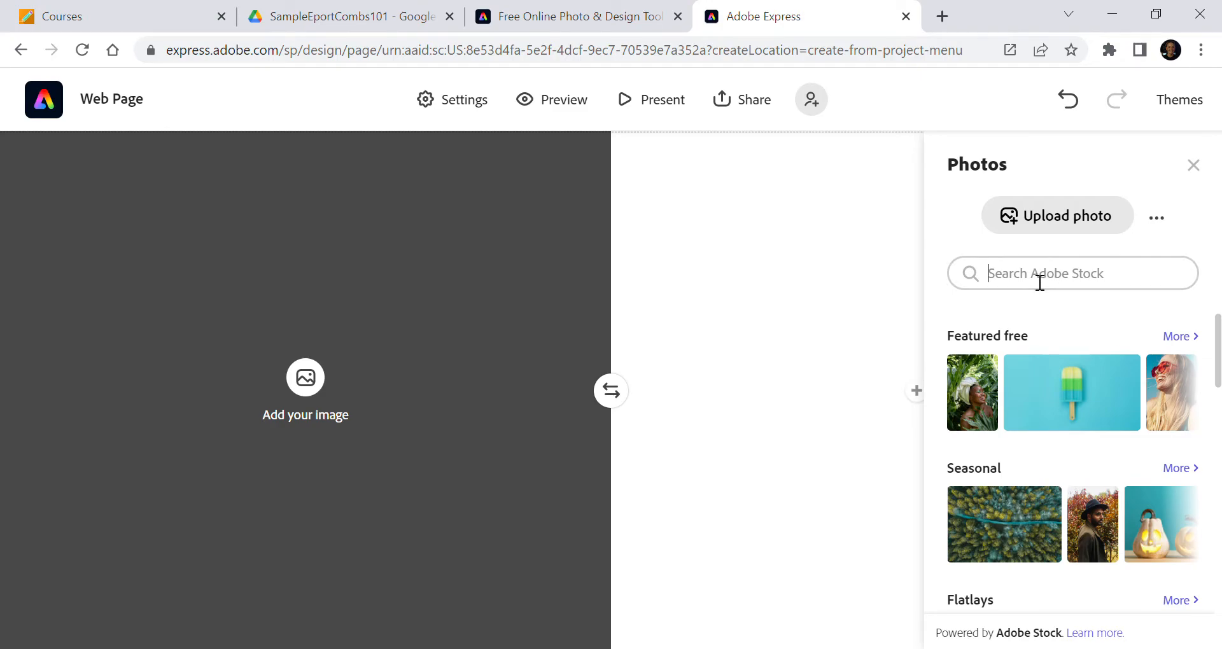
{"action": "type", "text": "portfolio"}
{"action": "key", "text": "Return"}
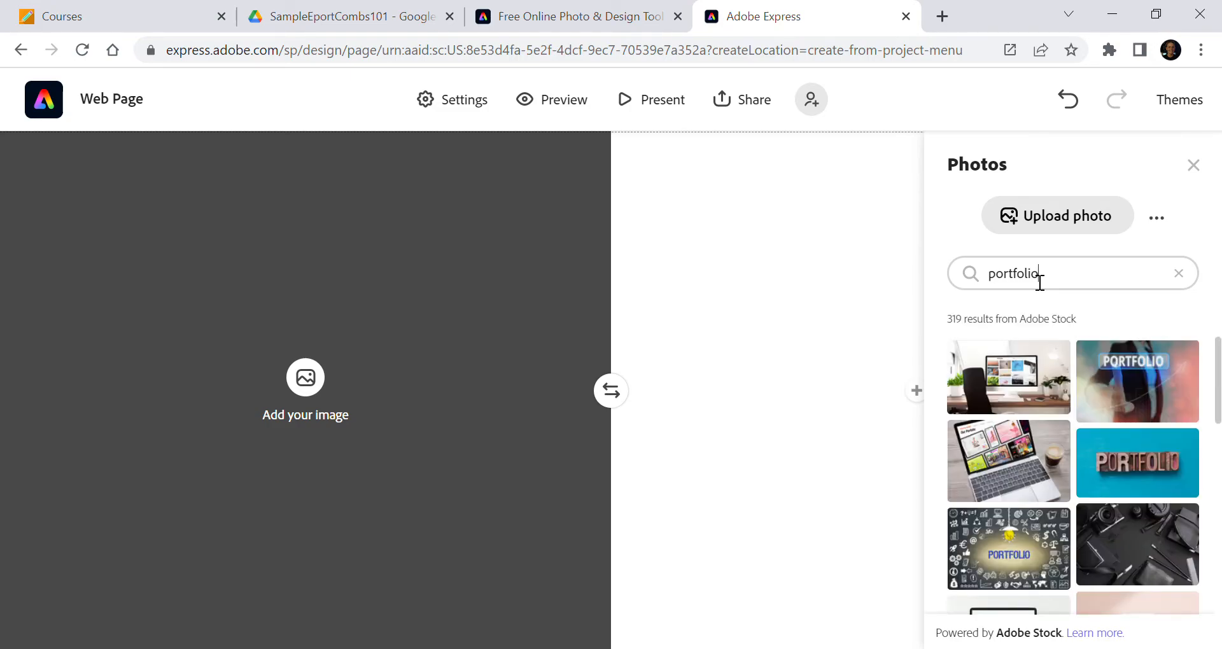
{"action": "left_click", "coordinate": [1154, 467]}
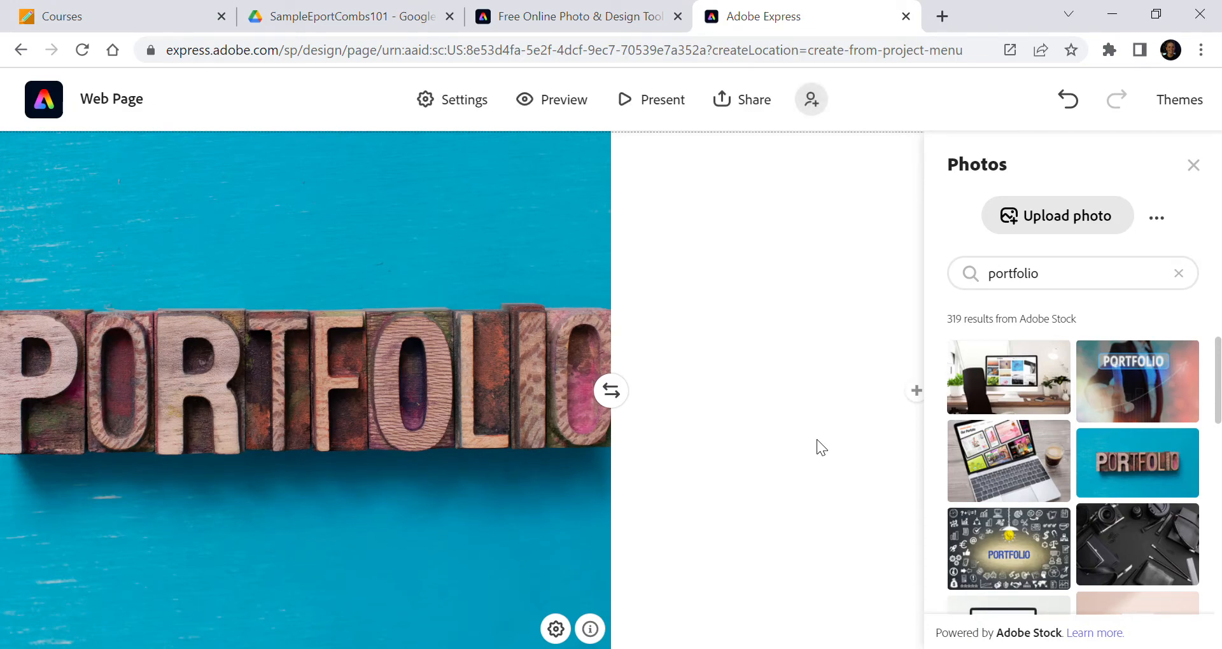
{"action": "left_click", "coordinate": [1194, 167]}
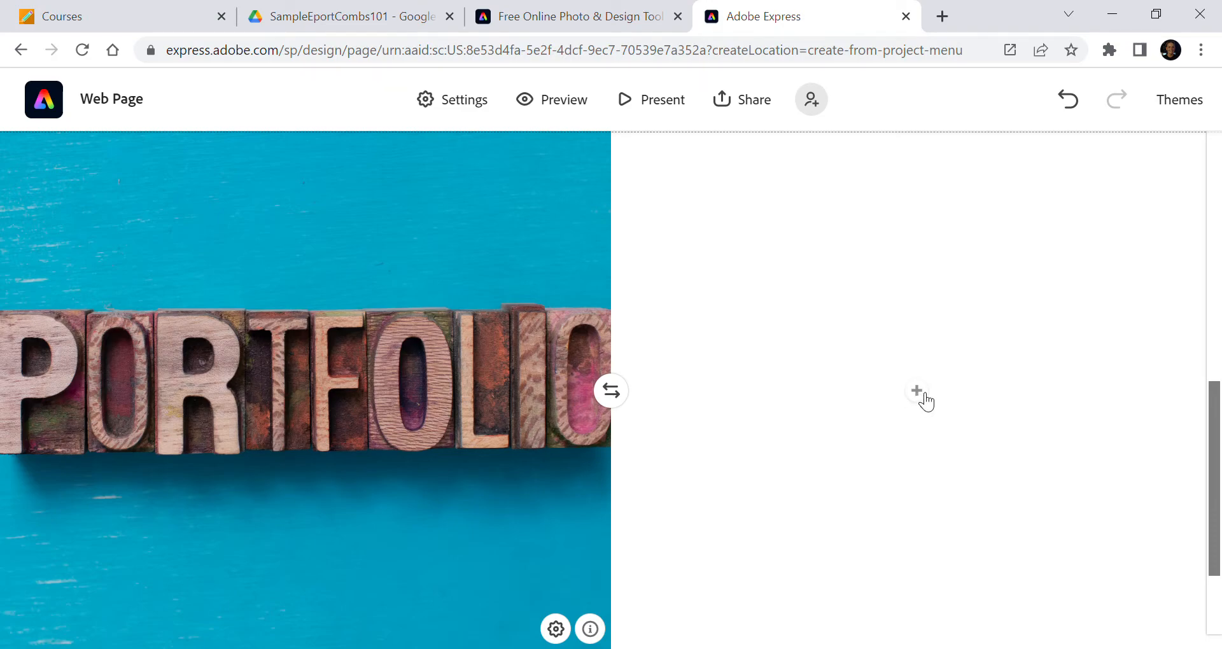
Add a button in the empty half of the split layout labelled Reflective Introduction
{"action": "left_click", "coordinate": [923, 396]}
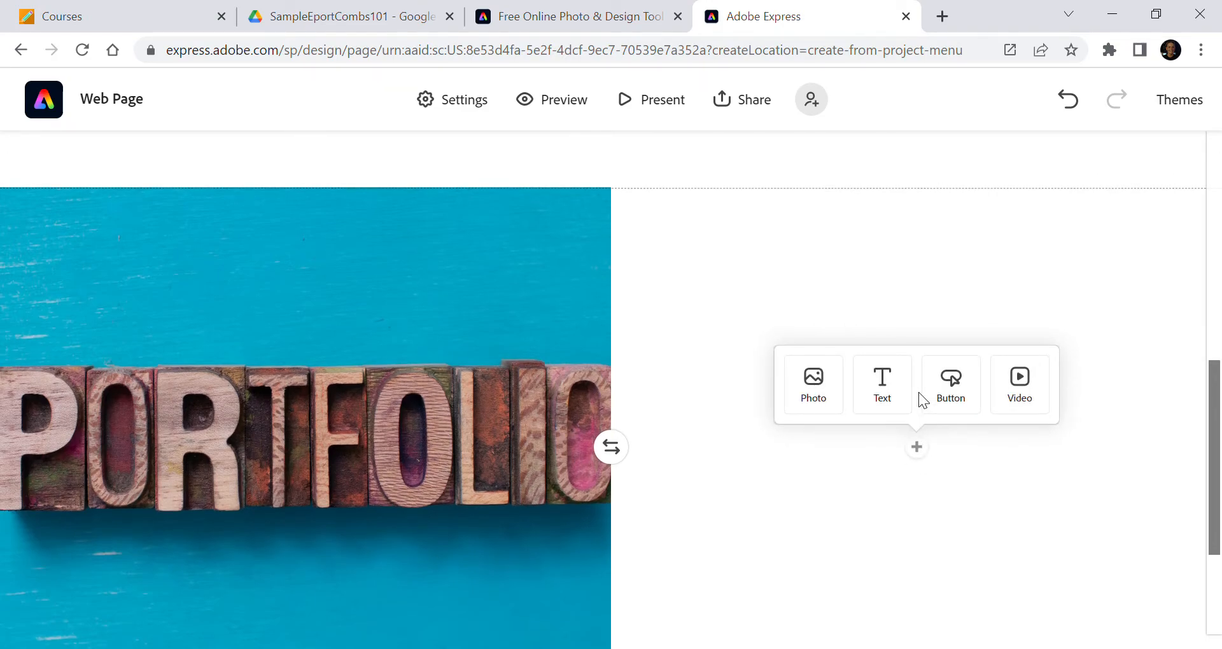
{"action": "left_click", "coordinate": [965, 398]}
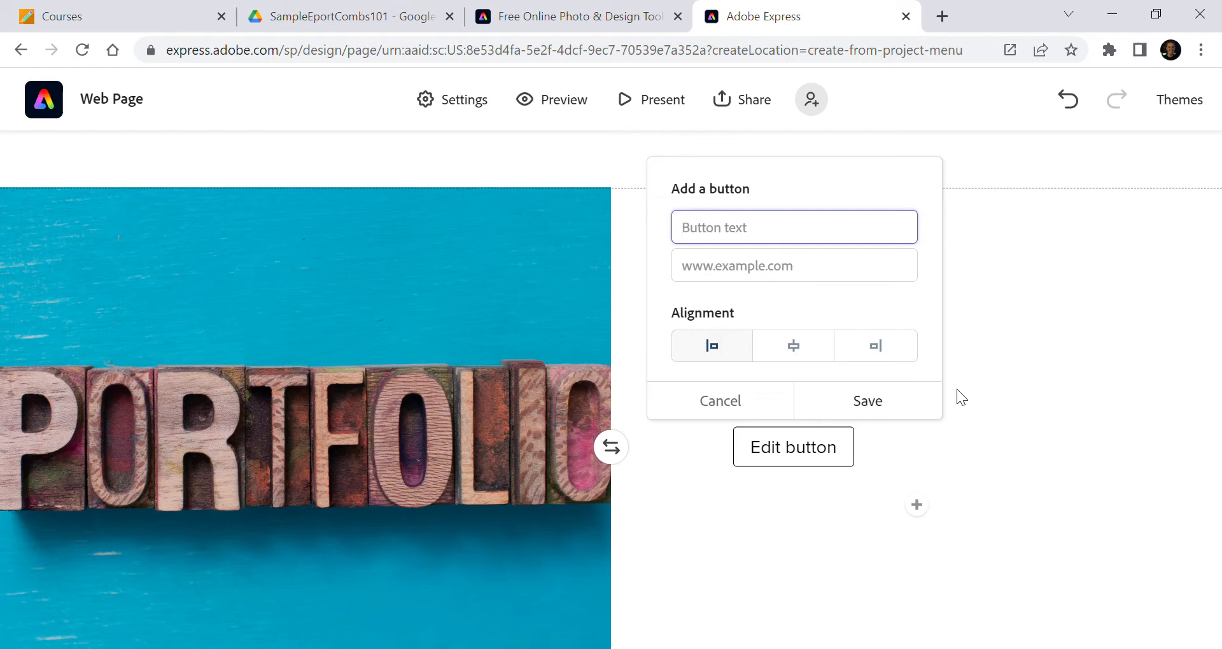
{"action": "type", "text": "Reflective Introduction"}
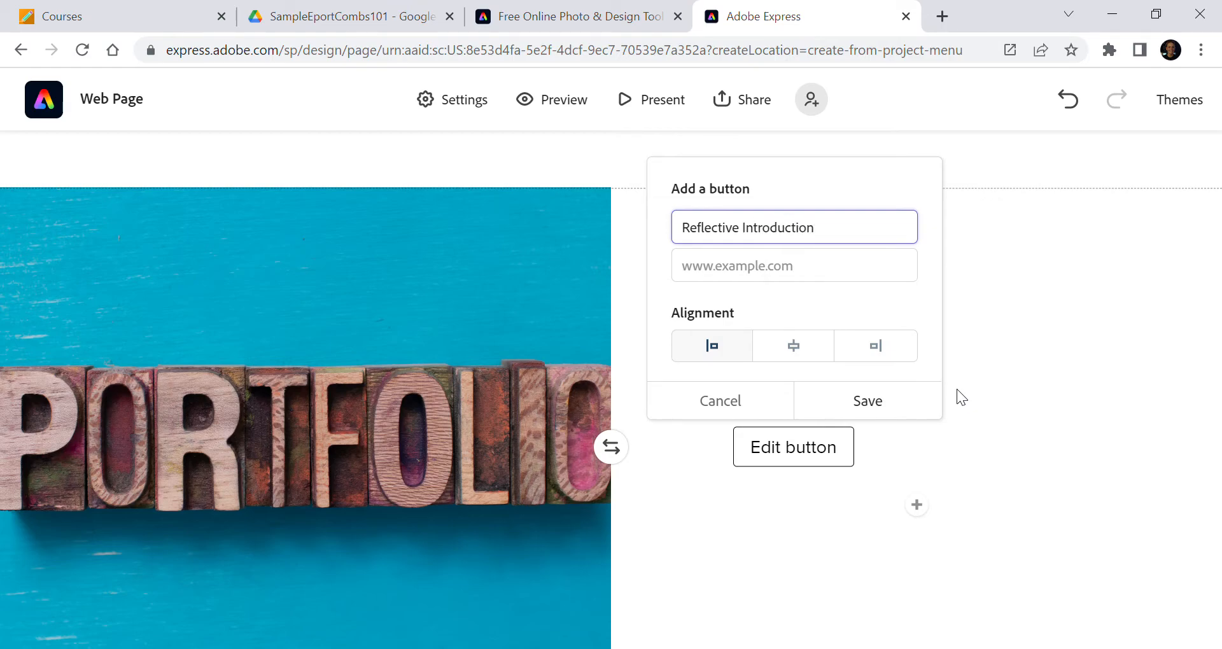
Open the A. Reflective Introduction document from Drive, copy its link, paste it as the button's link, and save the button
{"action": "left_click", "coordinate": [310, 20]}
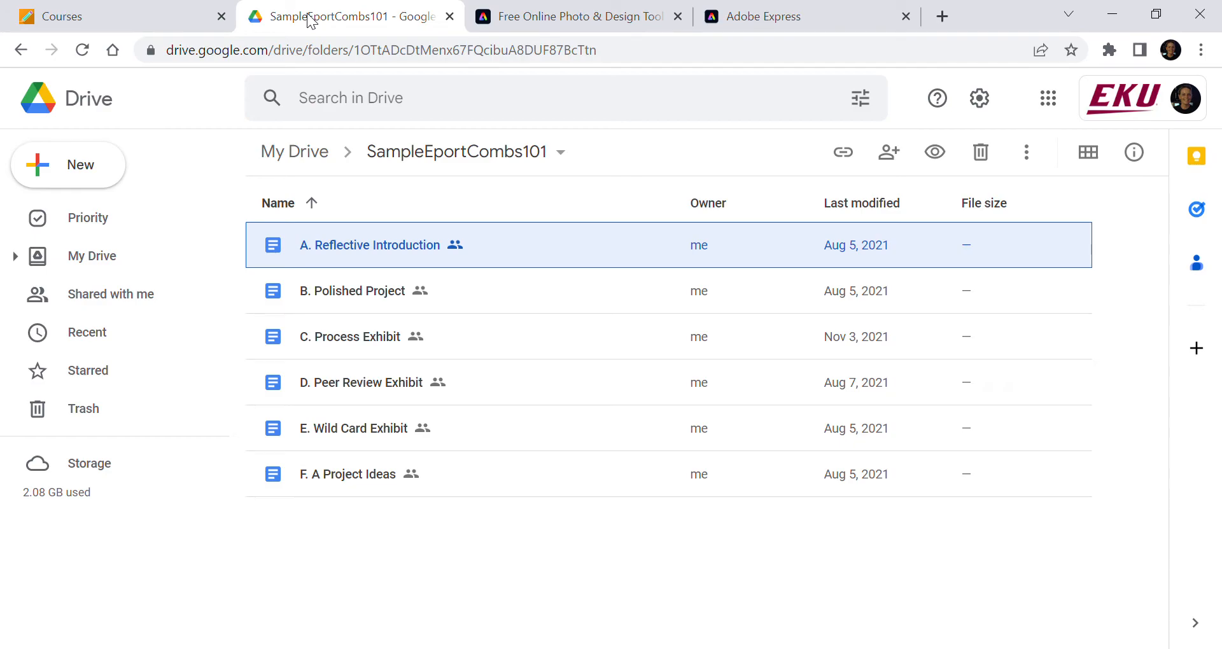
{"action": "double_click", "coordinate": [375, 251]}
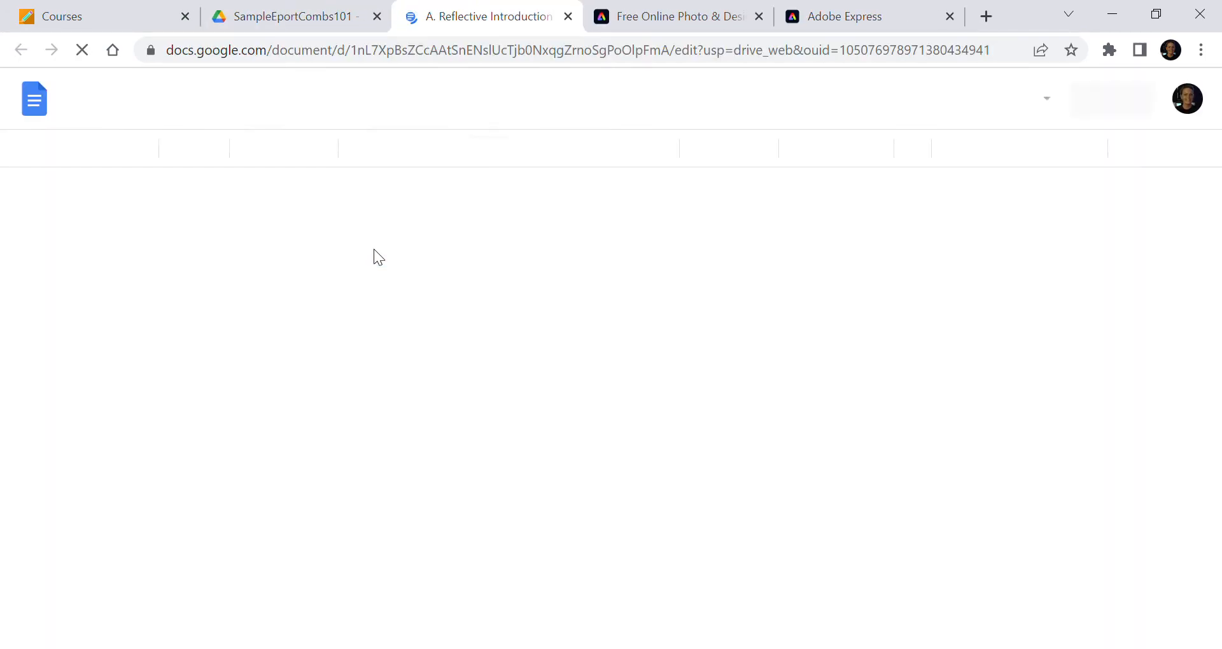
{"action": "left_click", "coordinate": [337, 51]}
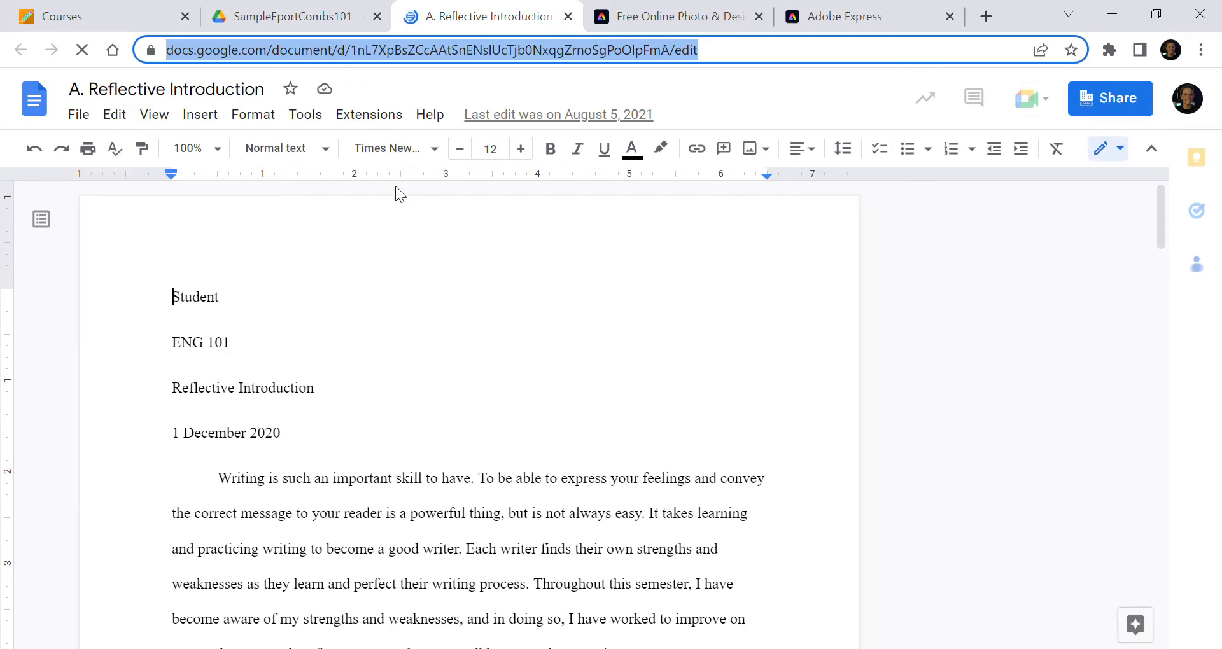
{"action": "left_click", "coordinate": [867, 16]}
{"action": "left_click", "coordinate": [724, 280]}
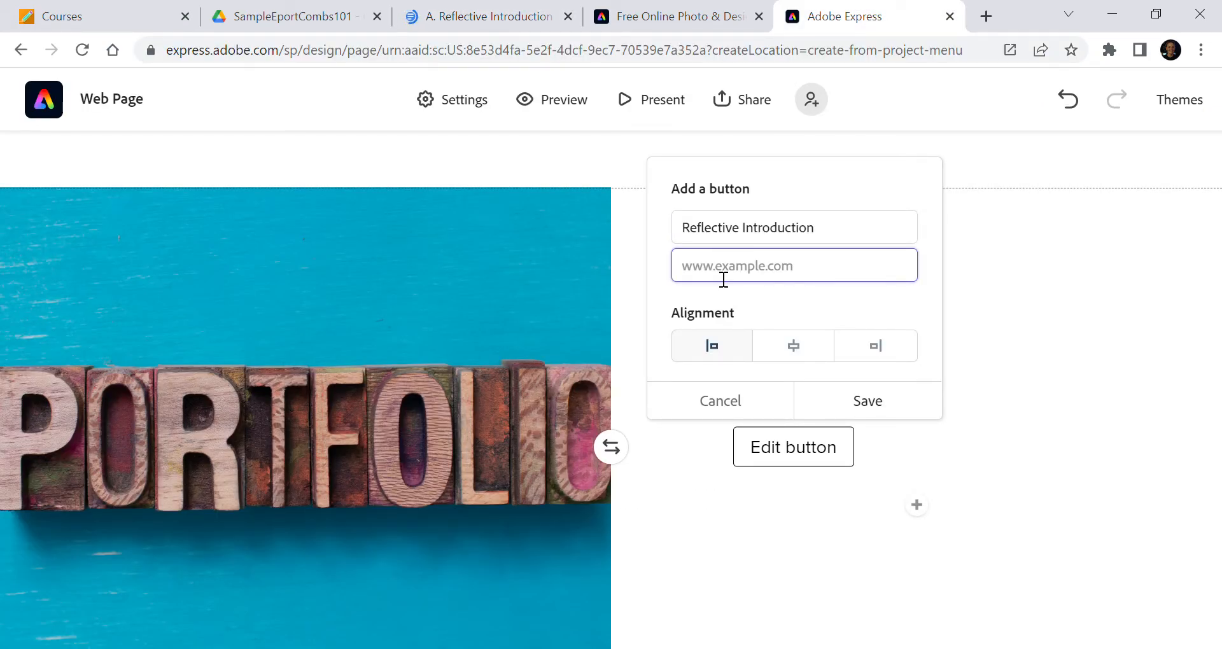
{"action": "key", "text": "ctrl+v"}
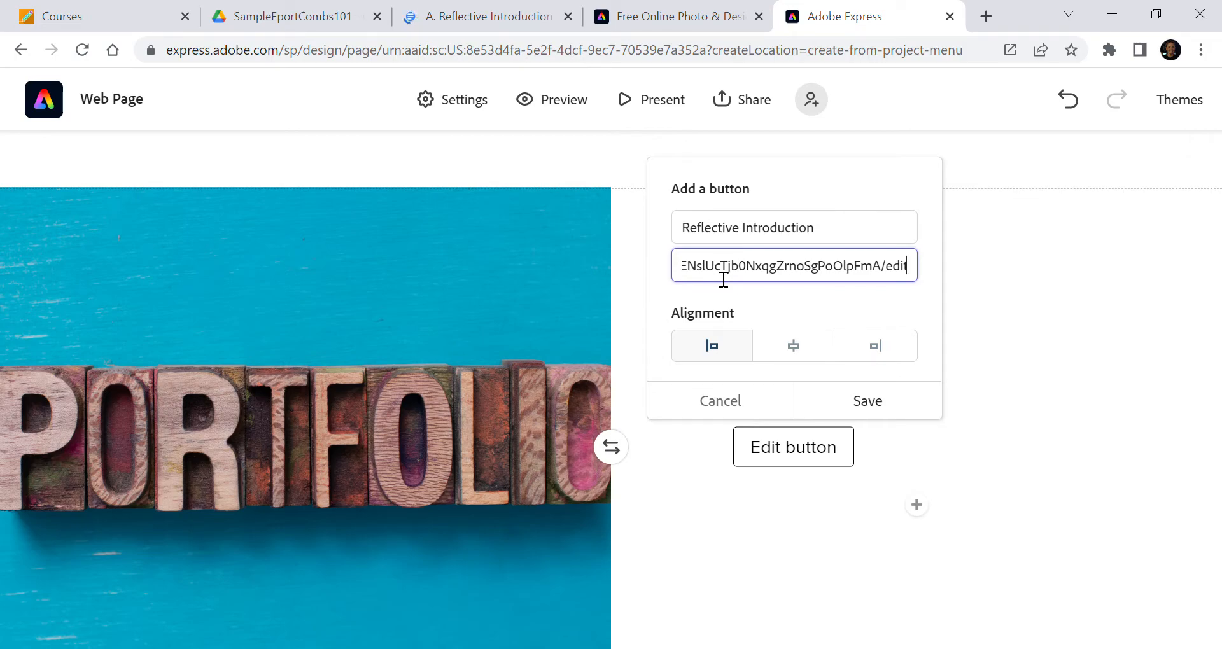
{"action": "left_click", "coordinate": [854, 407]}
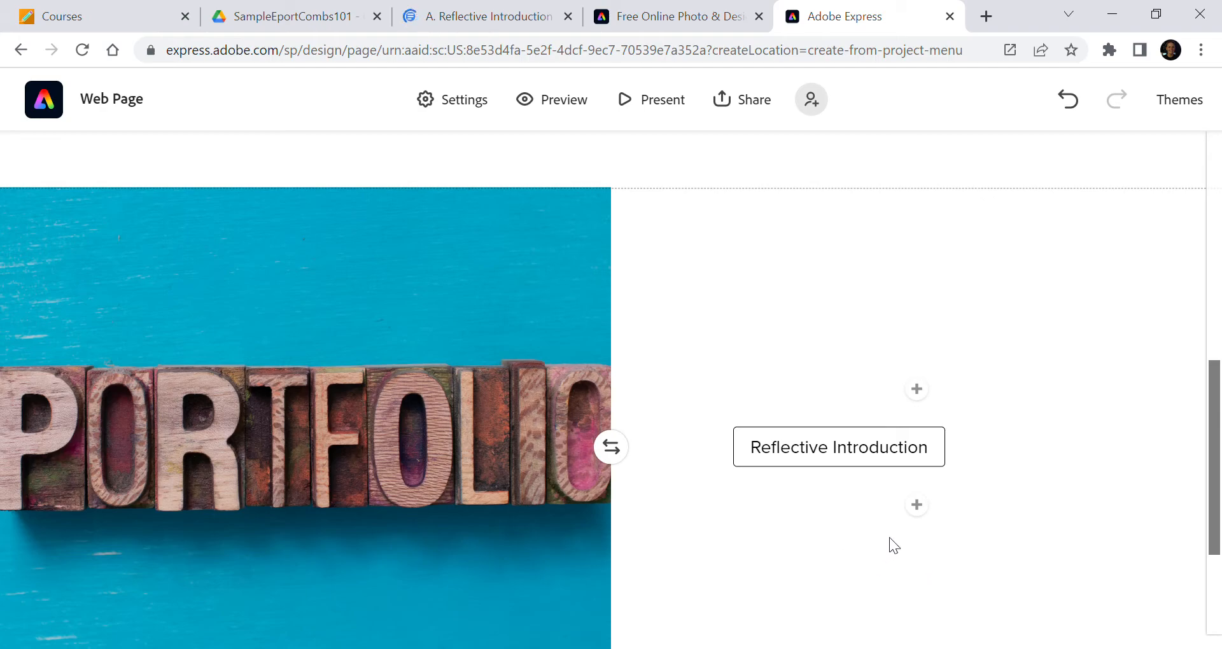
Add a second button below Reflective Introduction in the split layout, labelled Polished Project
{"action": "left_click", "coordinate": [917, 506]}
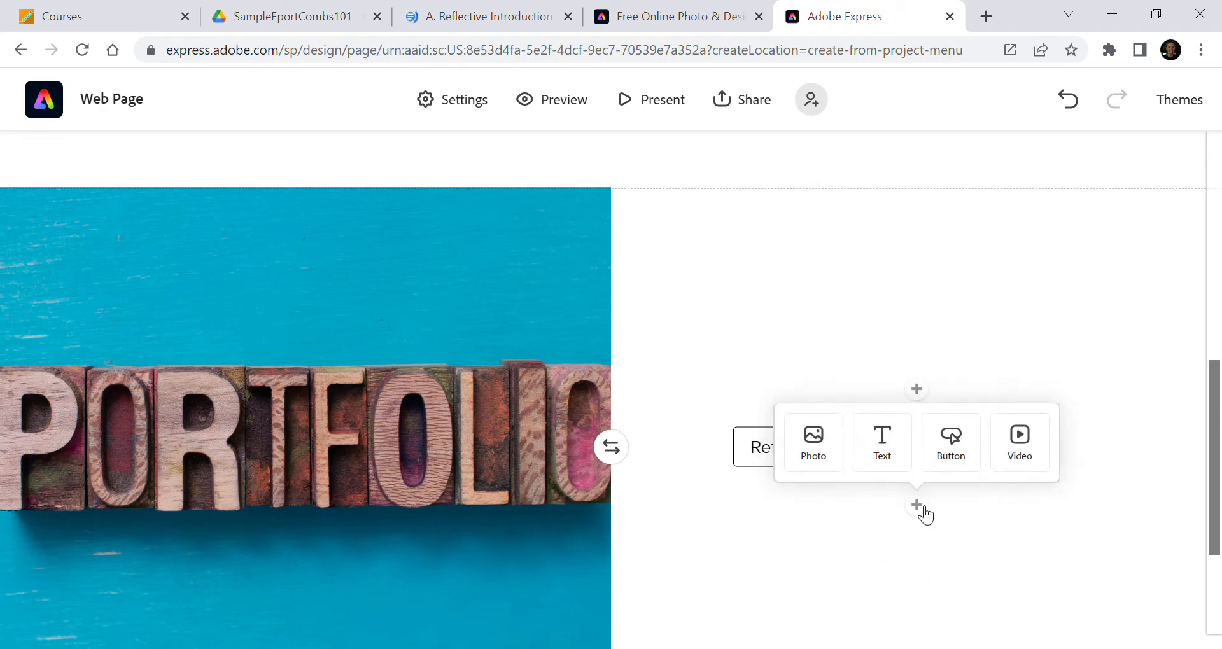
{"action": "left_click", "coordinate": [962, 457]}
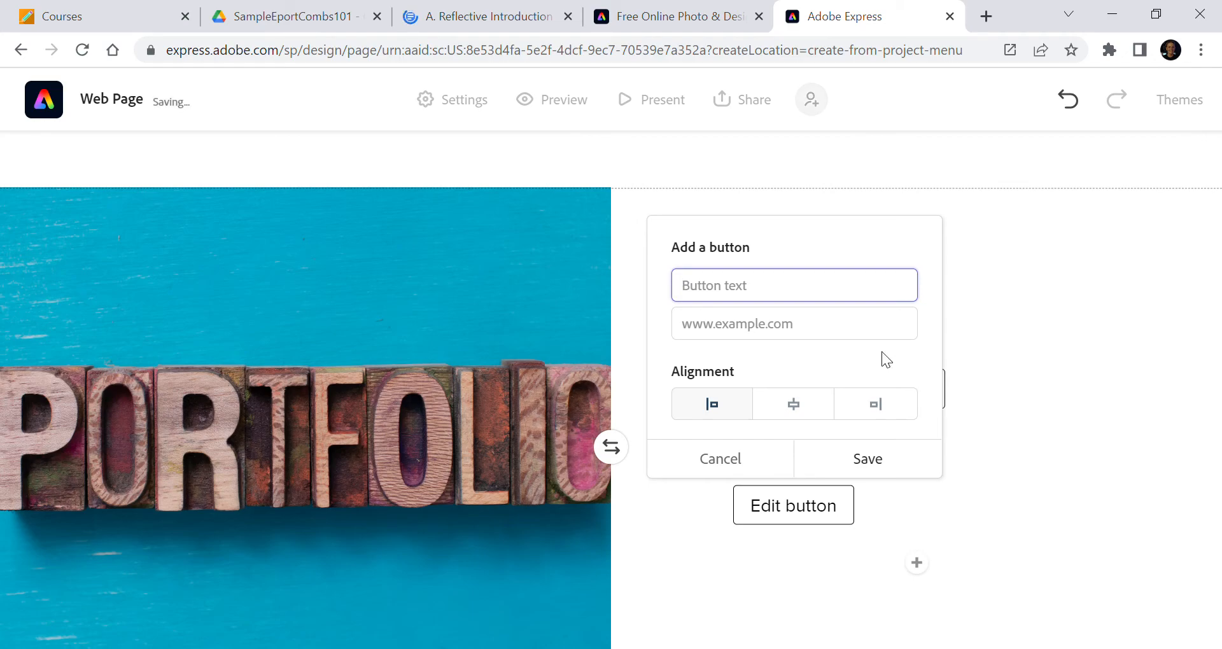
{"action": "type", "text": "Polished Project"}
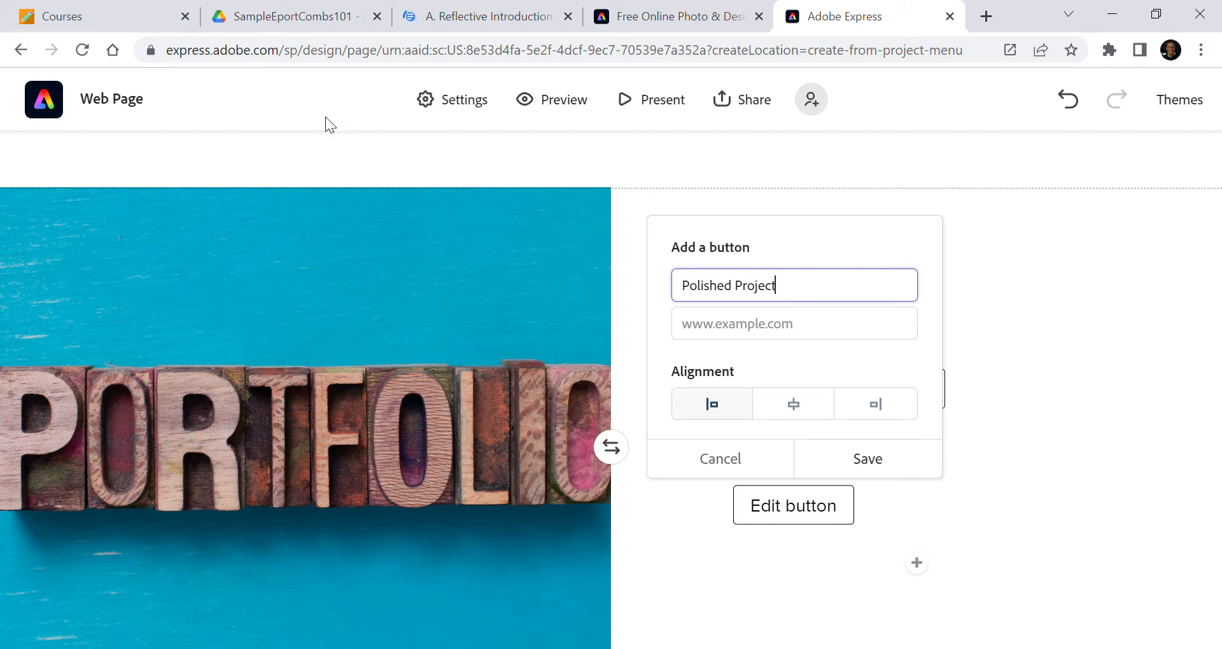
Open the B. Polished Project document from Drive, copy its link, paste it as the button's link, and save the button
{"action": "left_click", "coordinate": [244, 22]}
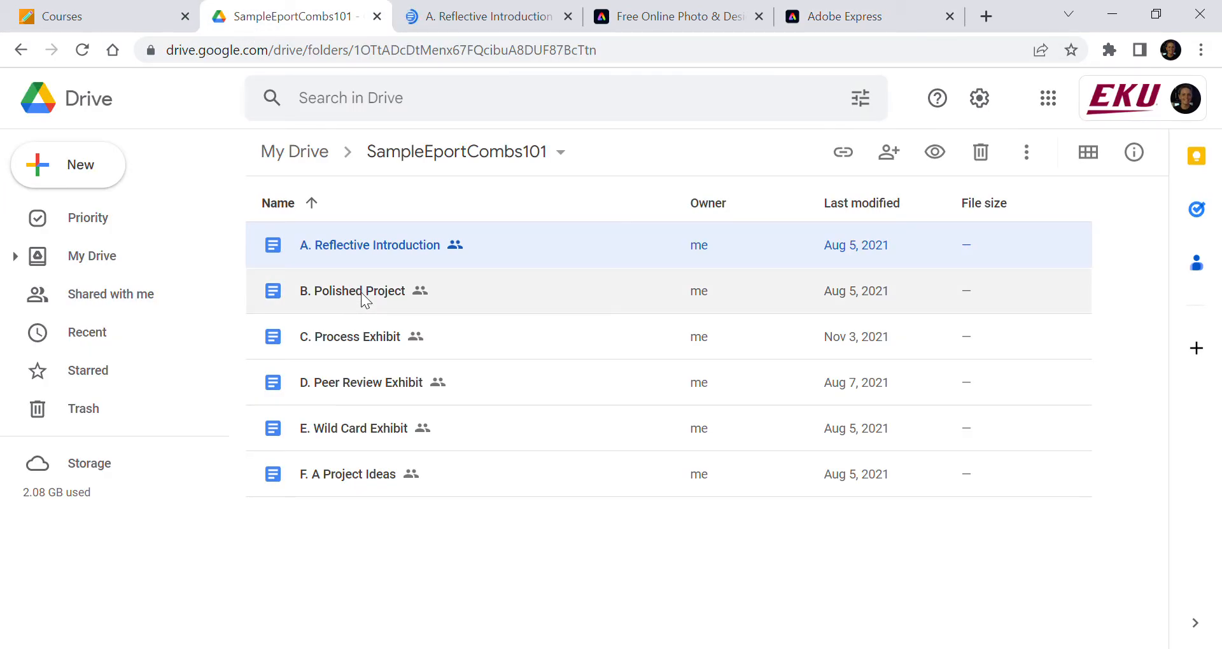
{"action": "double_click", "coordinate": [363, 293]}
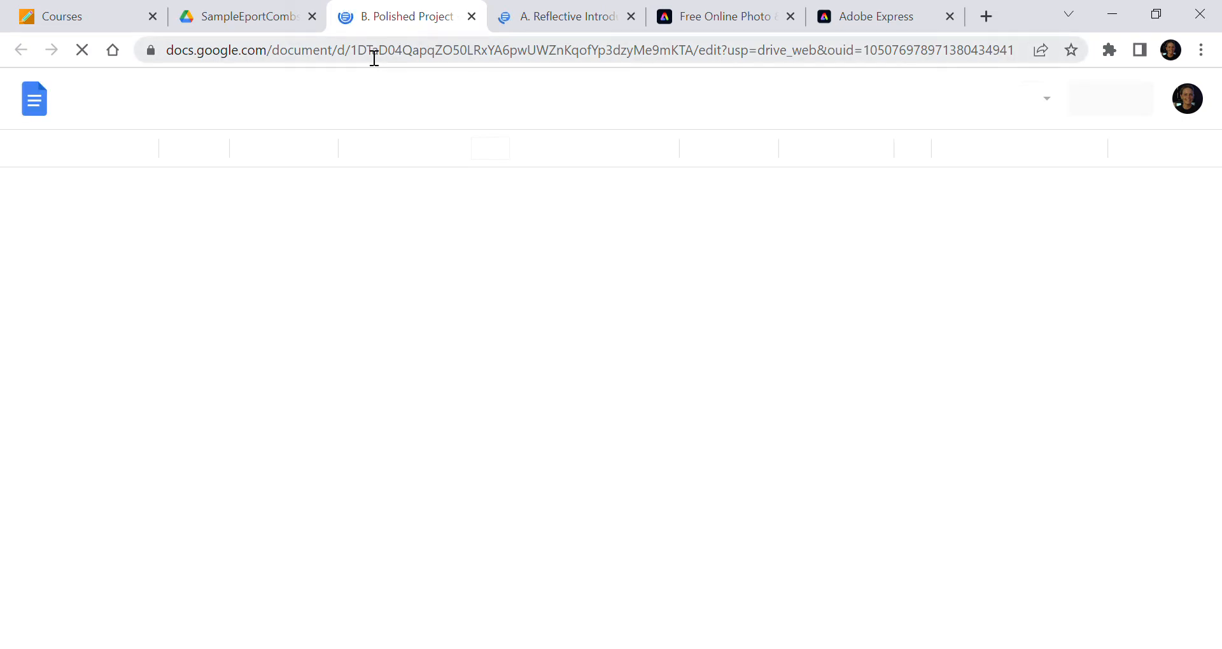
{"action": "left_click", "coordinate": [366, 51]}
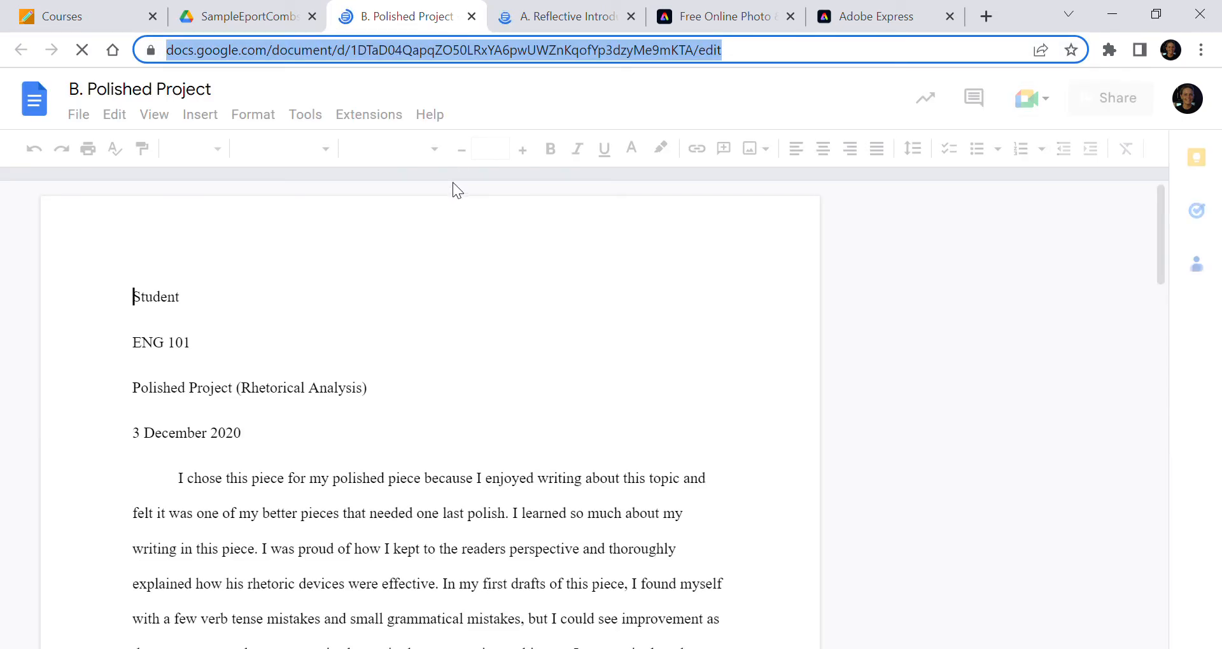
{"action": "left_click", "coordinate": [853, 16]}
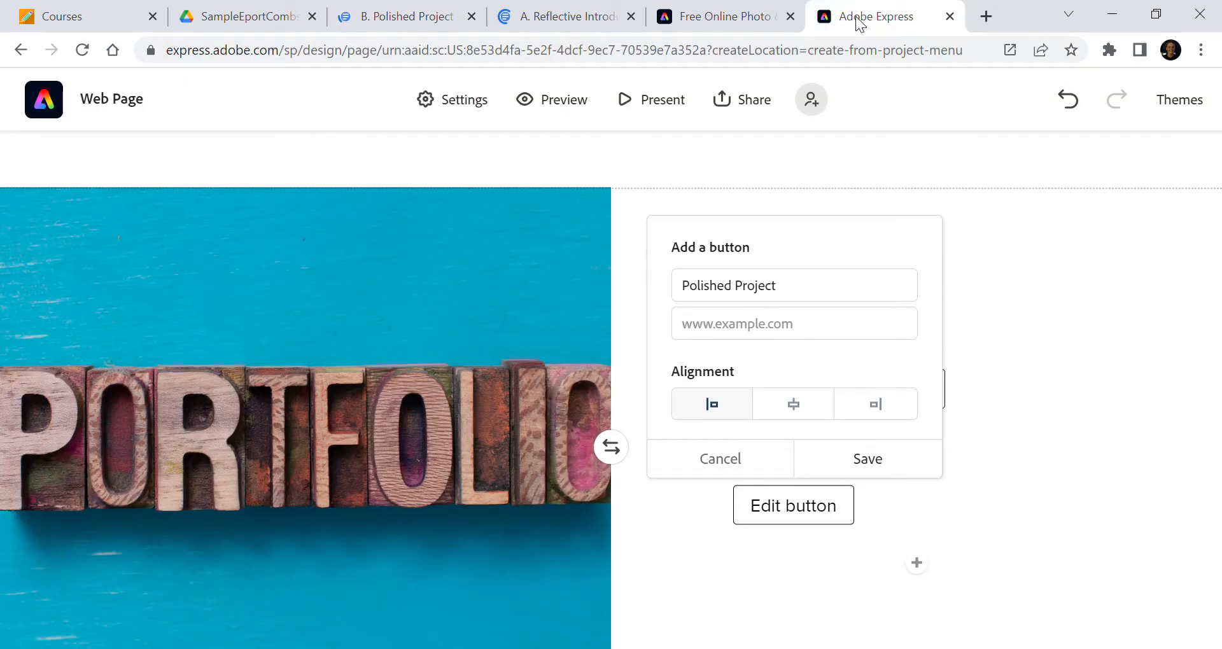
{"action": "left_click", "coordinate": [735, 326]}
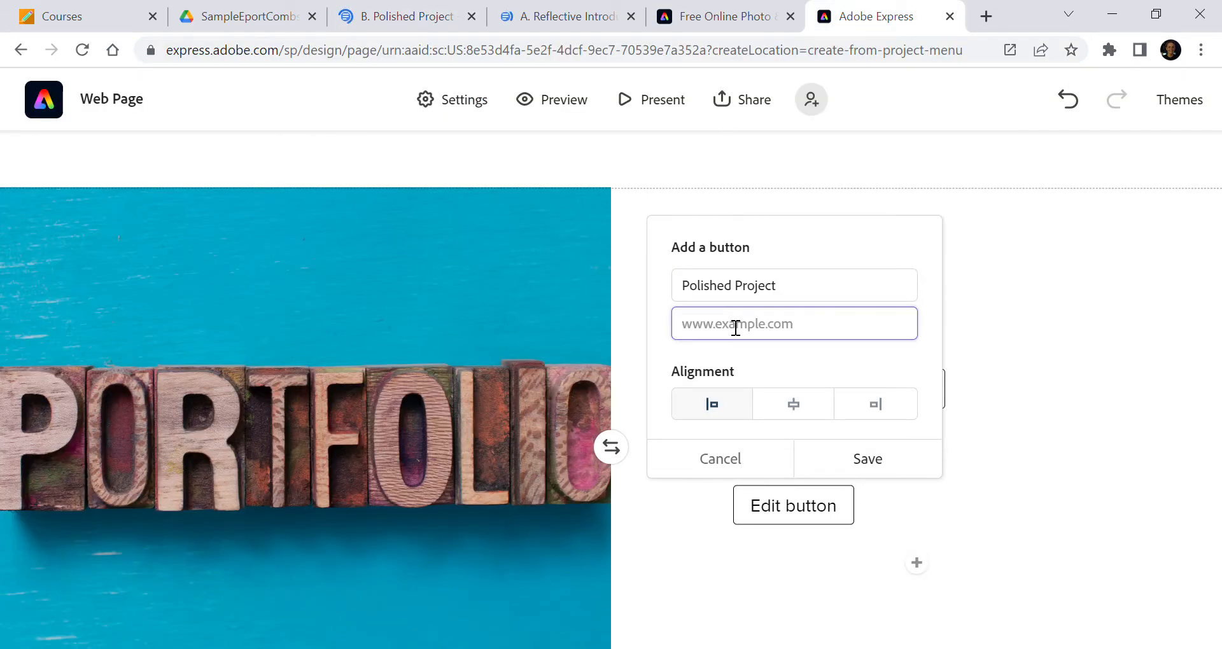
{"action": "key", "text": "ctrl+v"}
{"action": "left_click", "coordinate": [880, 470]}
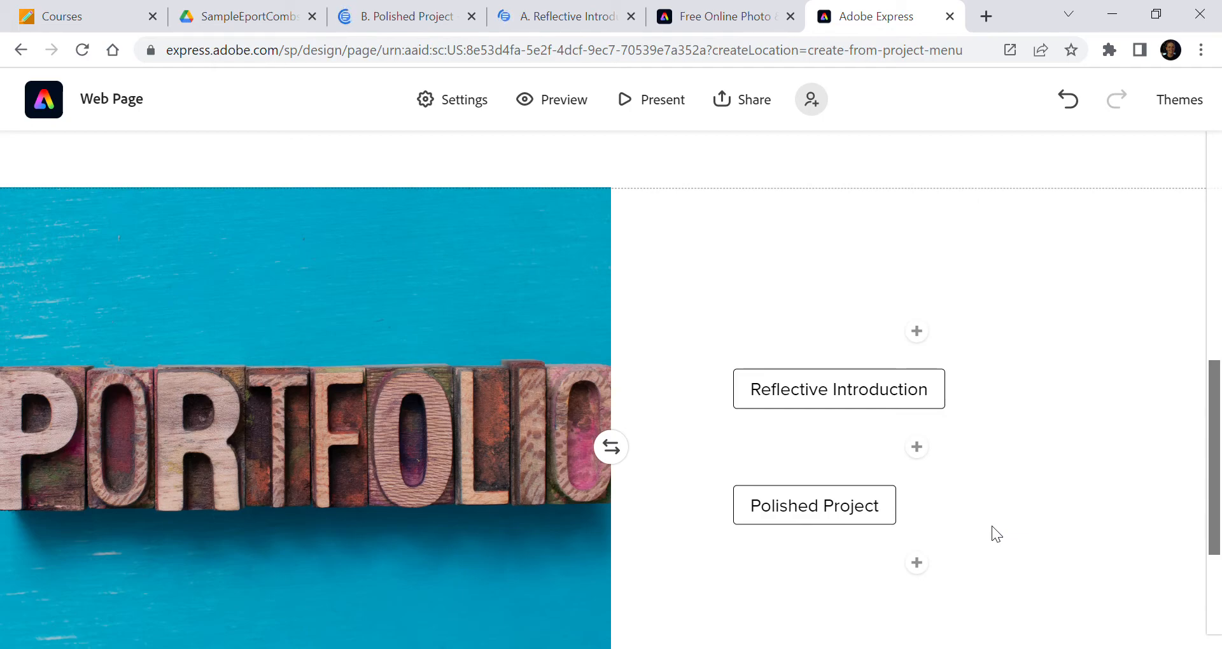
Scroll through the page to review the title block, split layout and its two buttons
{"action": "scroll", "coordinate": [992, 533], "scroll_direction": "down", "scroll_amount": 3}
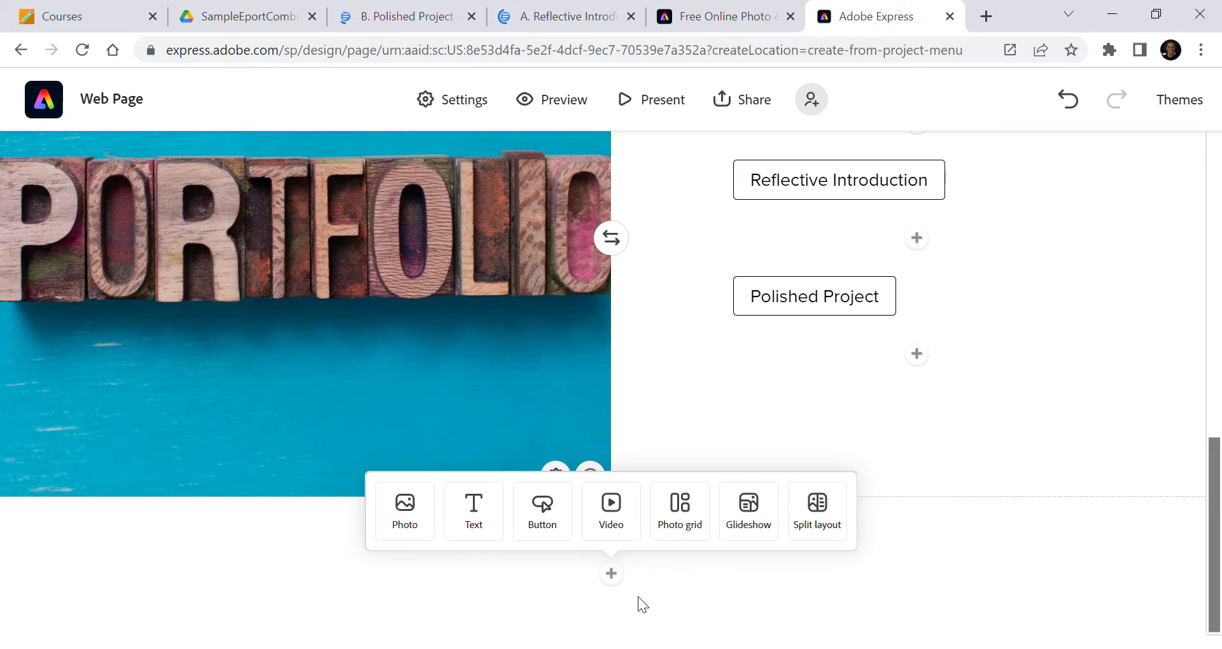
{"action": "scroll", "coordinate": [1091, 335], "scroll_direction": "up", "scroll_amount": 5}
{"action": "scroll", "coordinate": [1091, 335], "scroll_direction": "up", "scroll_amount": 5}
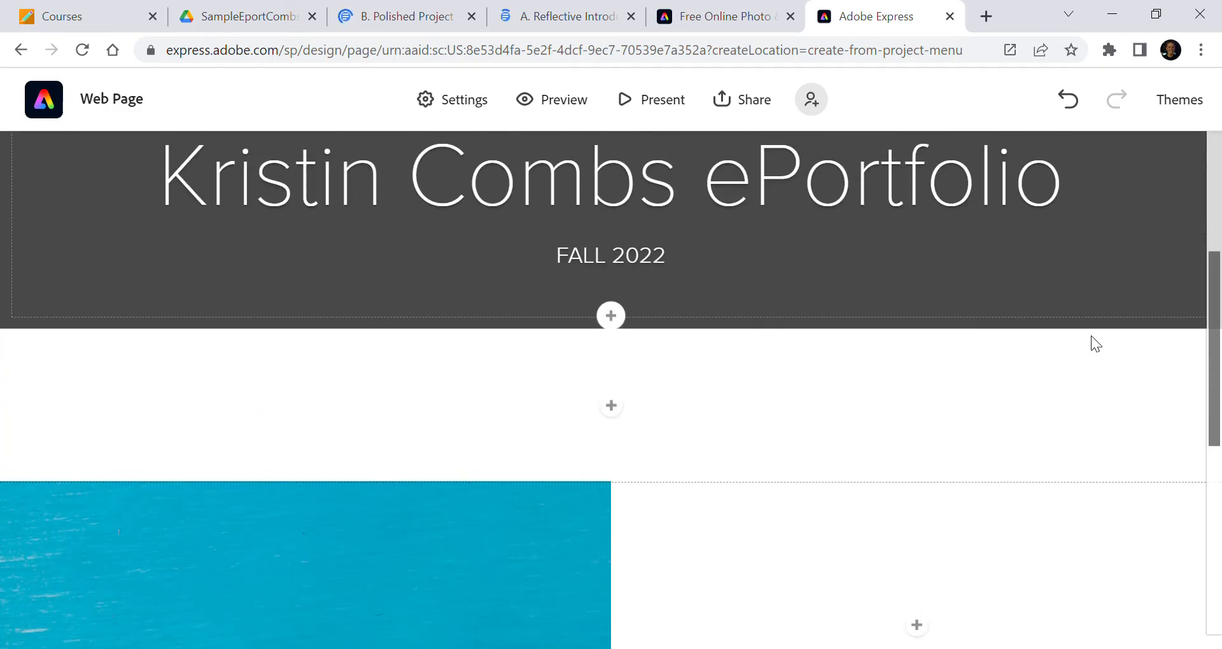
{"action": "scroll", "coordinate": [1091, 335], "scroll_direction": "down", "scroll_amount": 10}
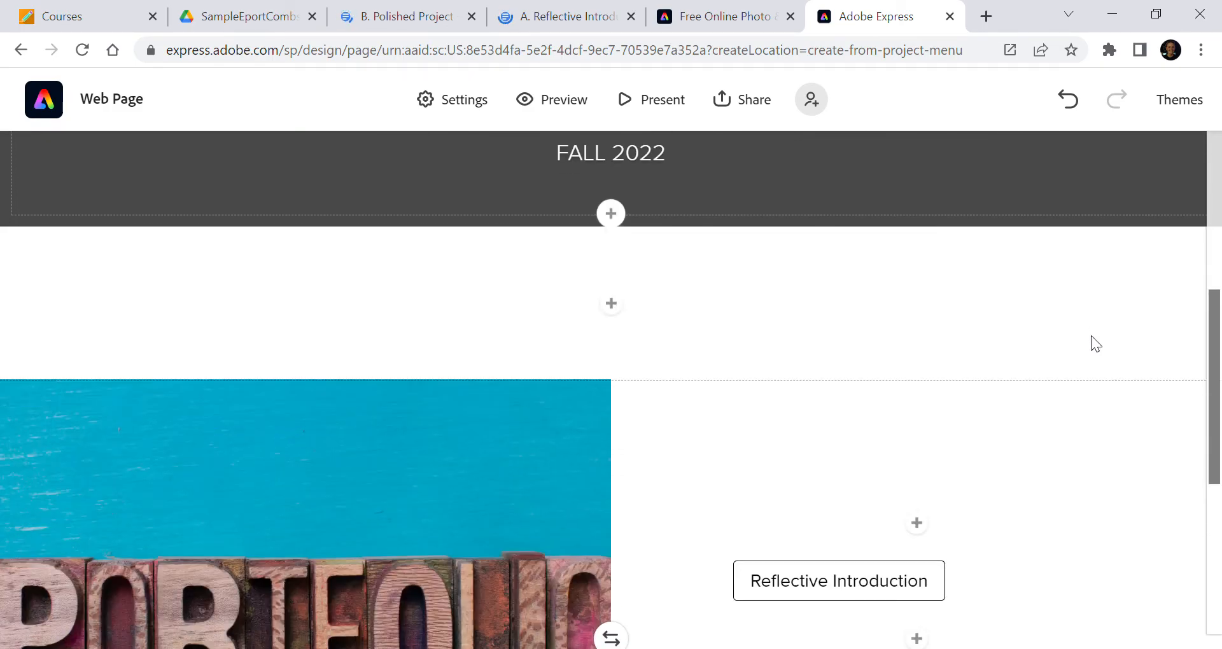
{"action": "scroll", "coordinate": [1091, 335], "scroll_direction": "up", "scroll_amount": 5}
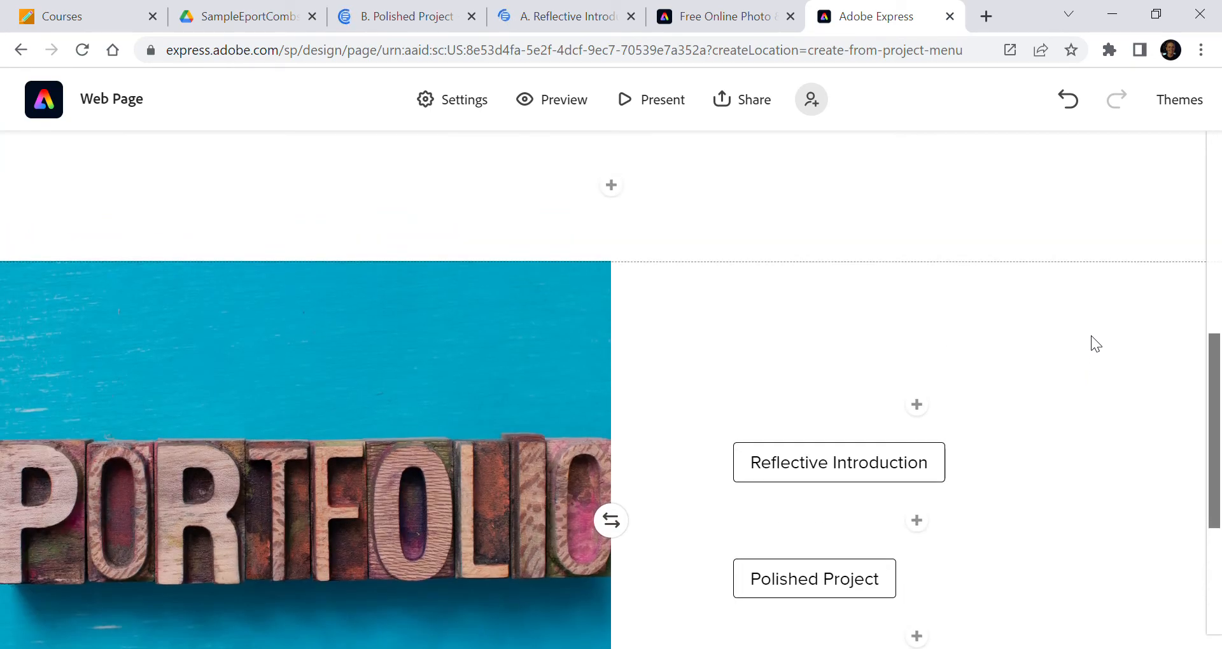
{"action": "scroll", "coordinate": [1091, 335], "scroll_direction": "down", "scroll_amount": 3}
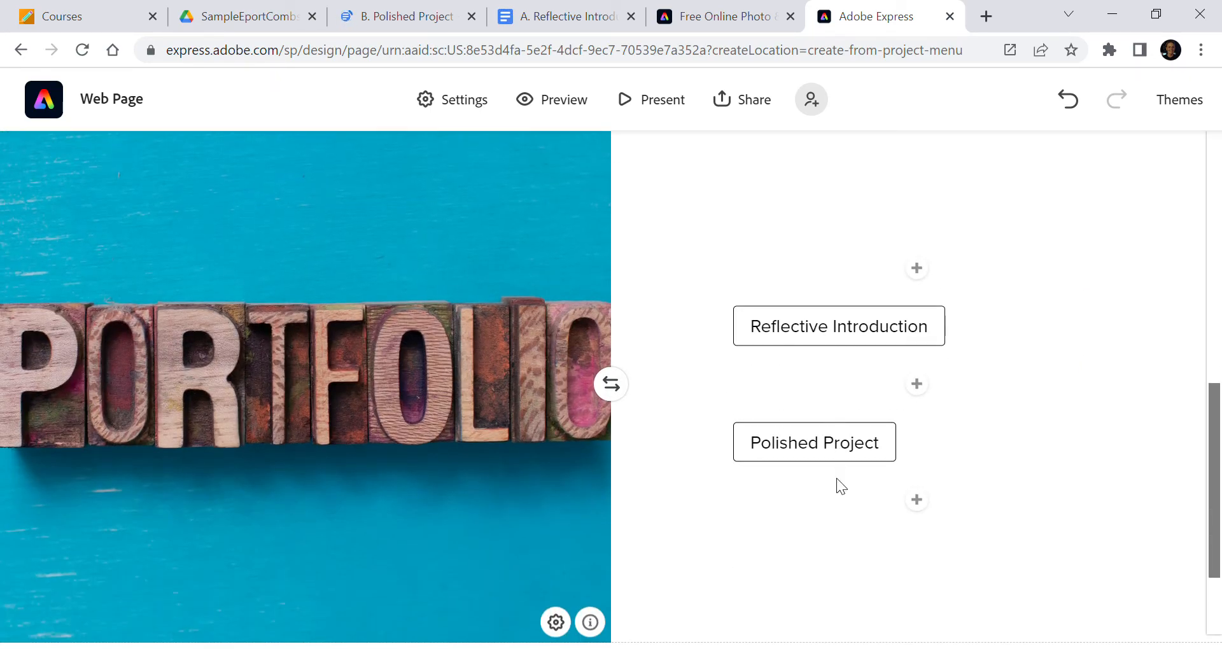
{"action": "scroll", "coordinate": [737, 429], "scroll_direction": "down", "scroll_amount": 3}
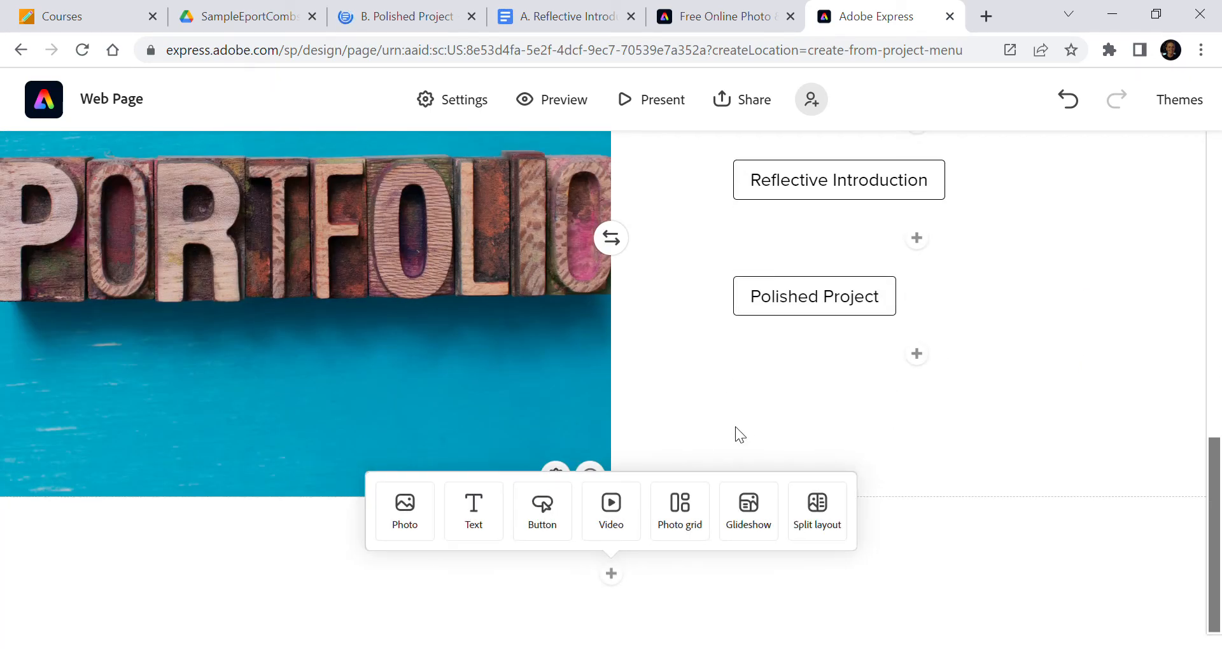
{"action": "scroll", "coordinate": [738, 433], "scroll_direction": "up", "scroll_amount": 10}
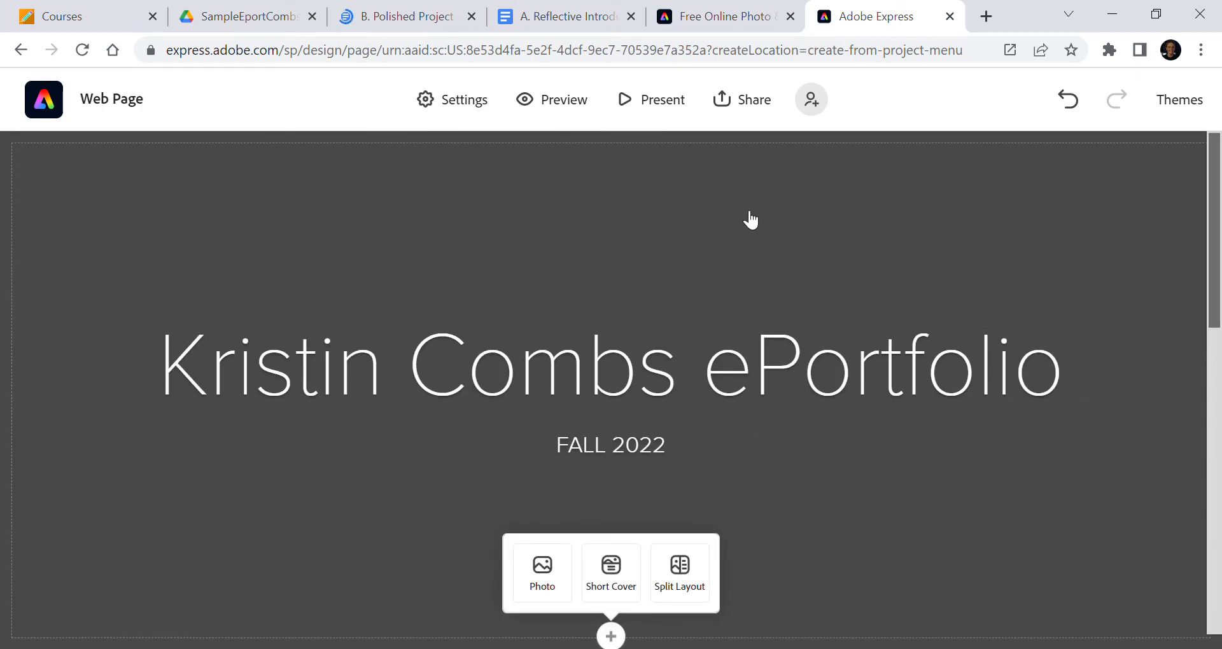
Invite a collaborator to edit the project by entering their e-mail address
{"action": "left_click", "coordinate": [812, 101]}
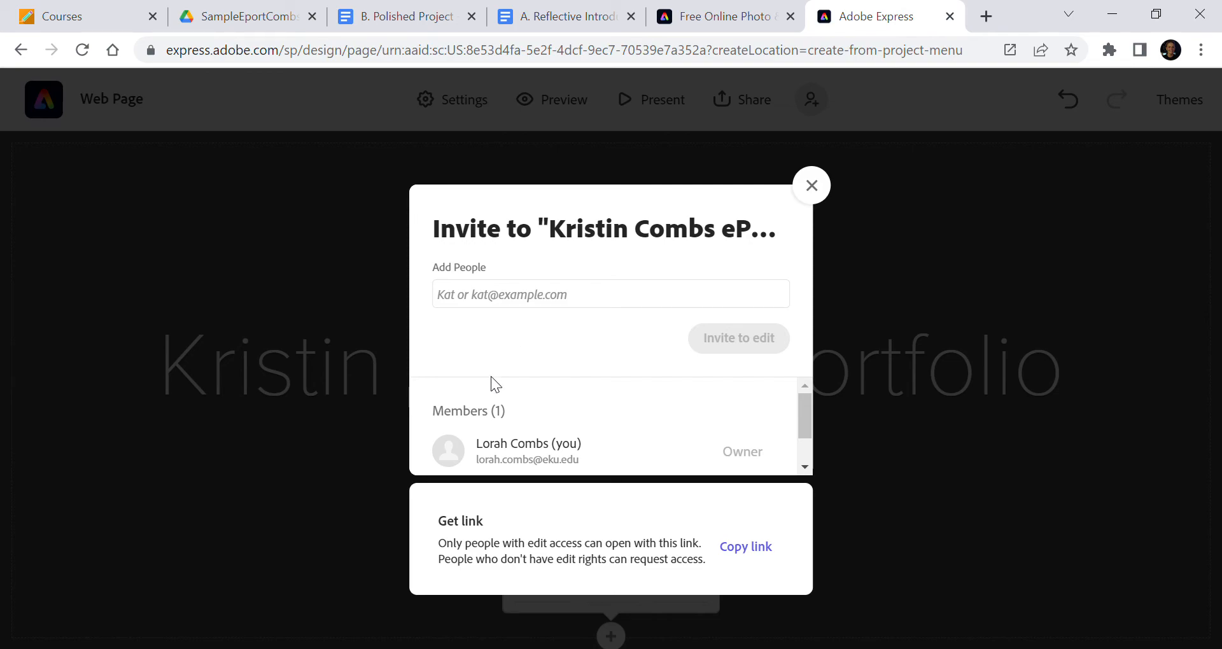
{"action": "left_click", "coordinate": [506, 309]}
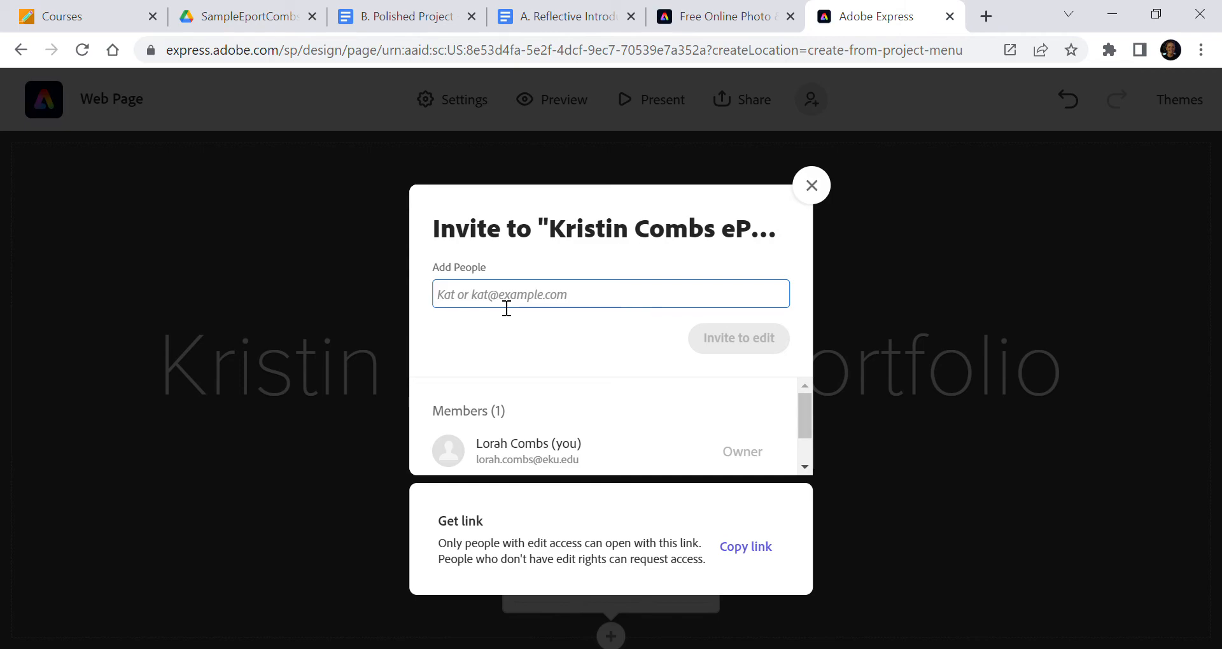
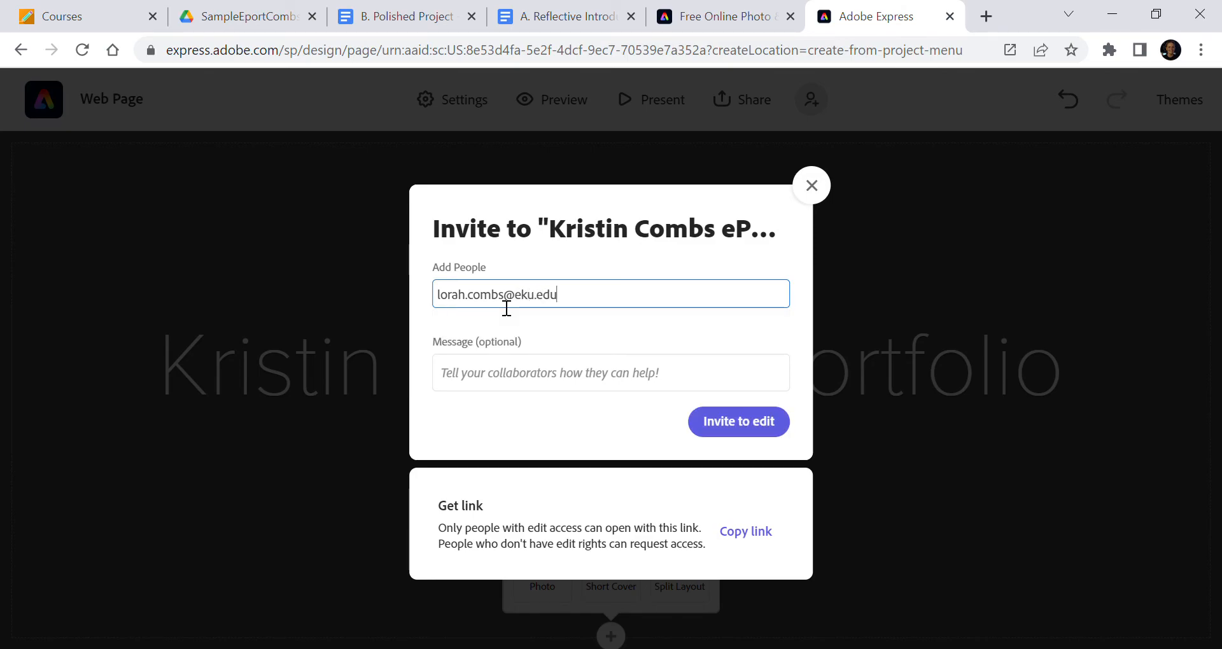
{"action": "left_click", "coordinate": [745, 432]}
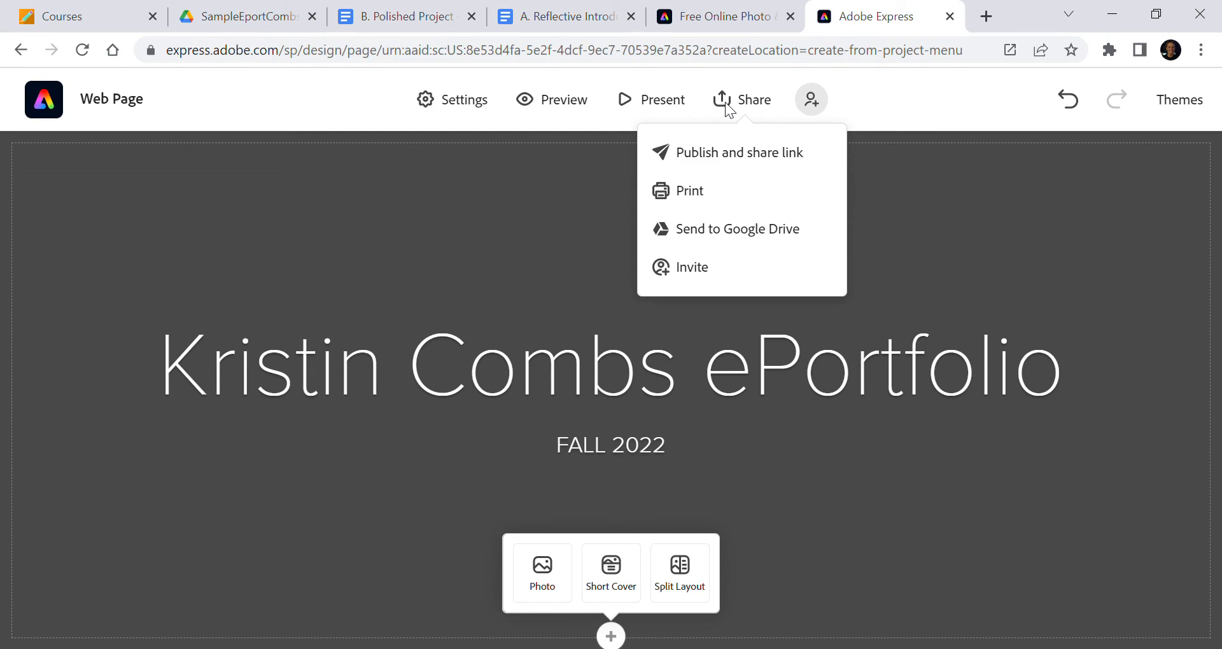
{"action": "left_click", "coordinate": [725, 167]}
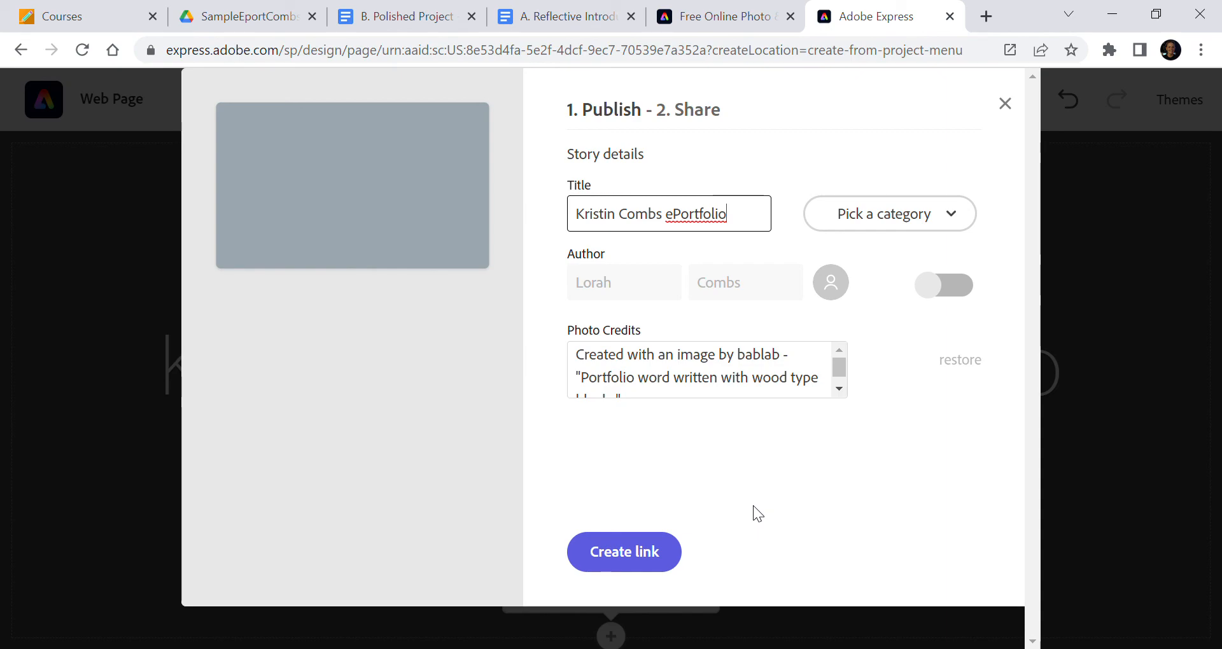
{"action": "left_click", "coordinate": [634, 552]}
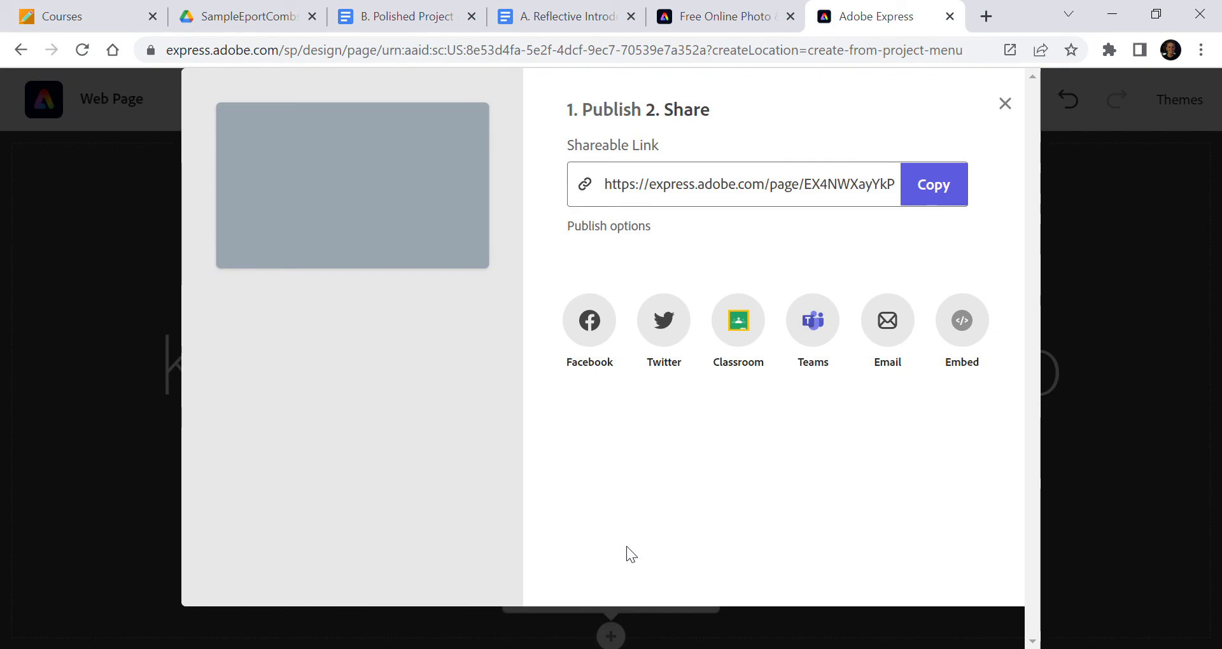
{"action": "left_click", "coordinate": [943, 201]}
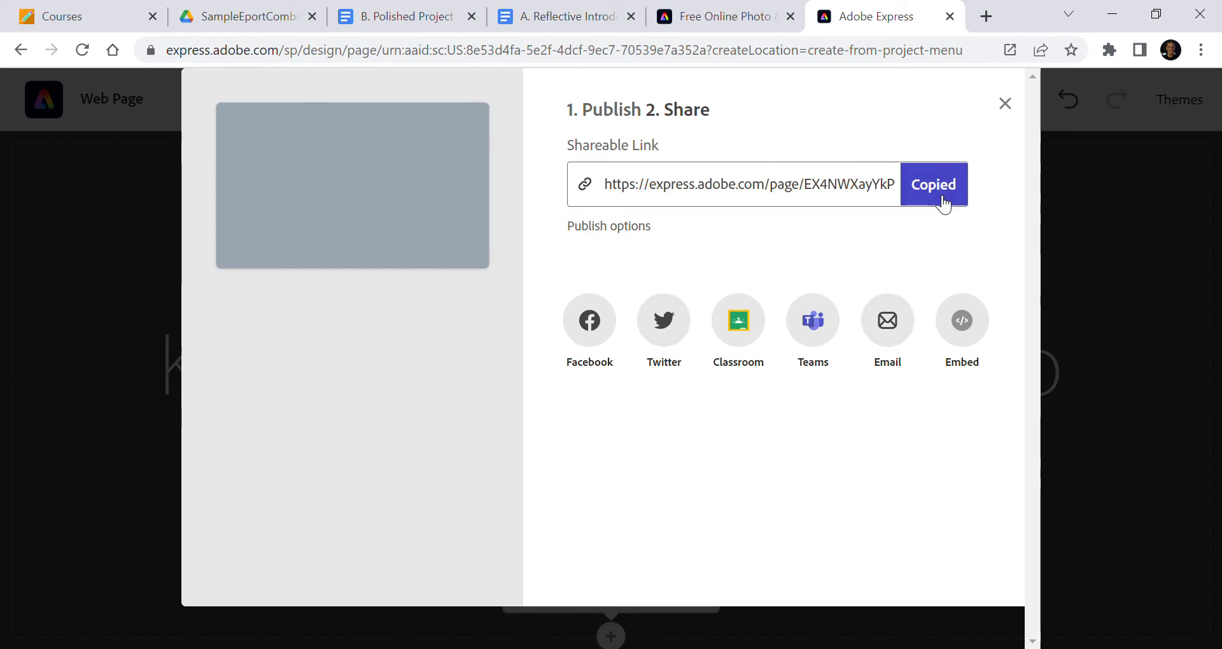